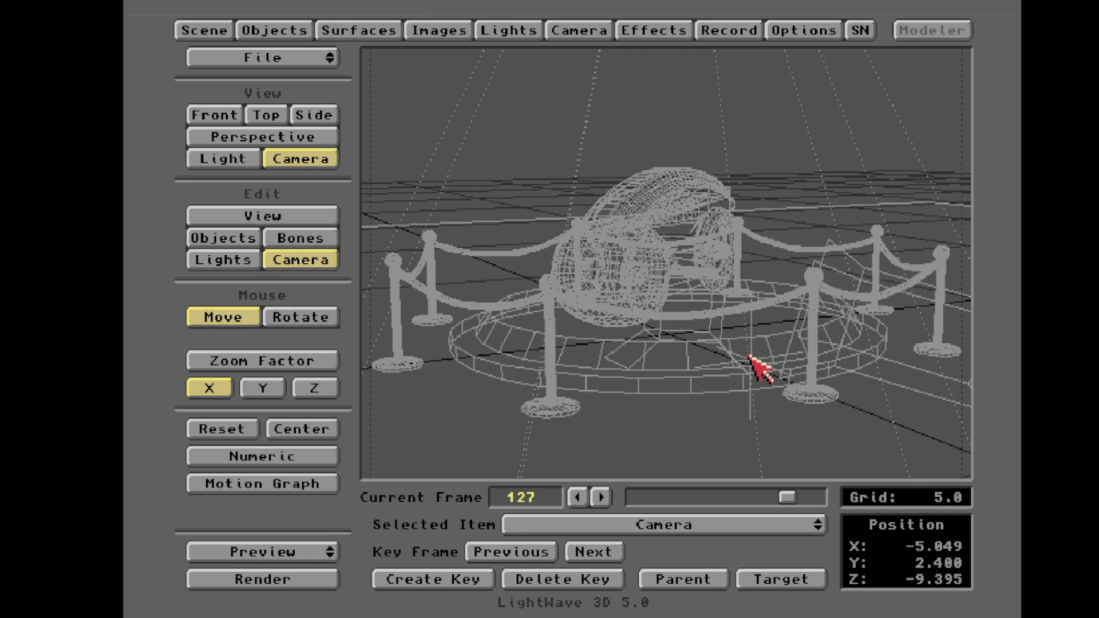
Move to frame 144 and make a wireframe preview of frames 1 to 150 with a frame step of 1.
drag(788, 498, 806, 497)
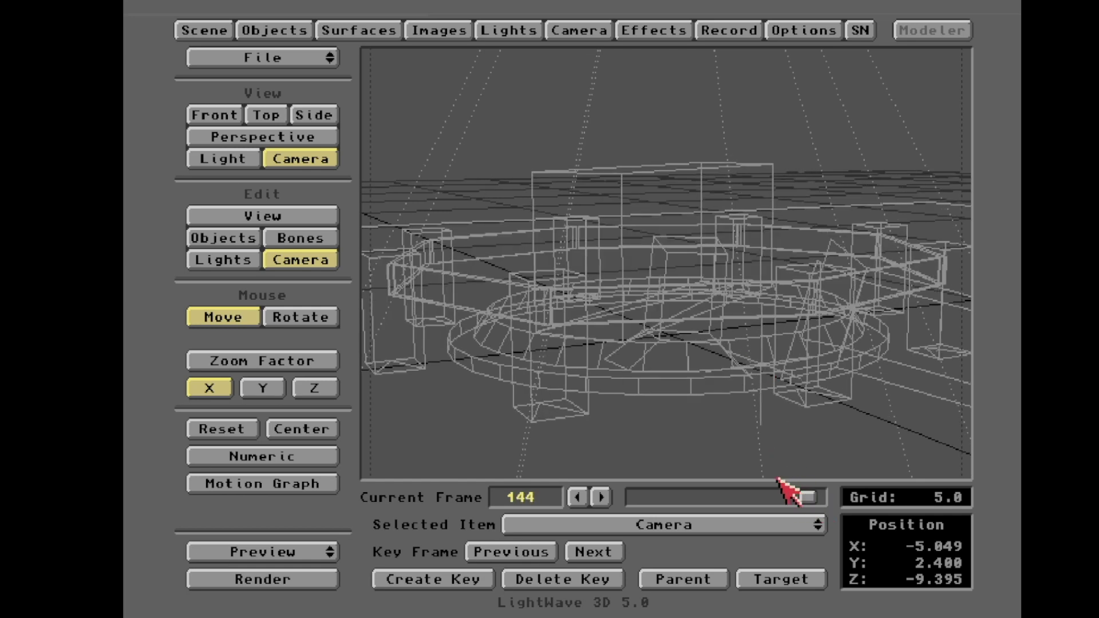
click(289, 554)
click(289, 555)
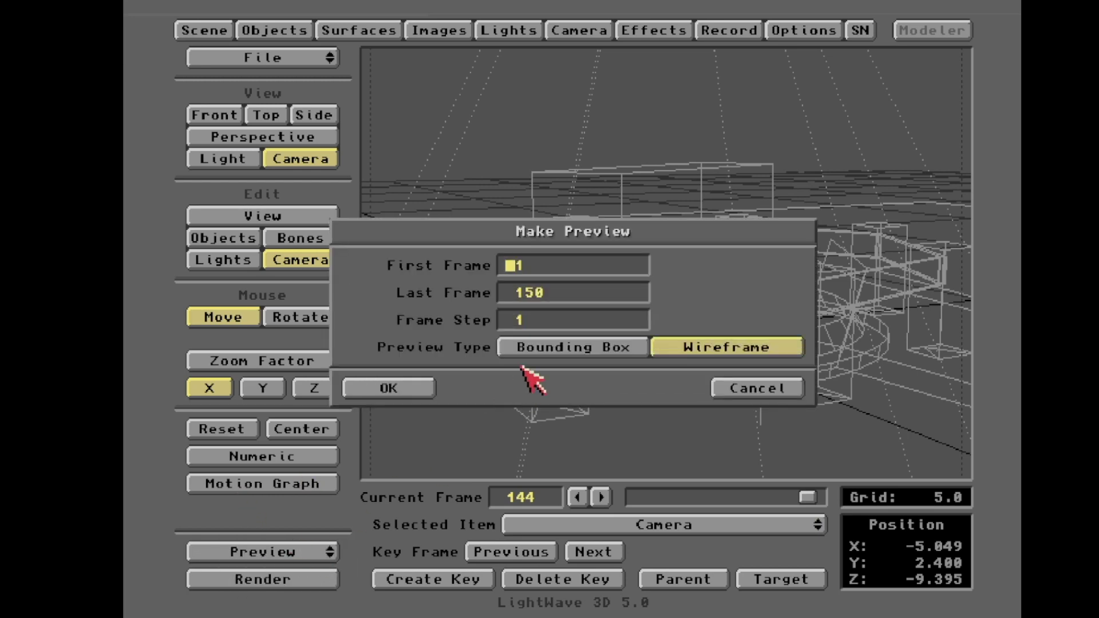
click(415, 386)
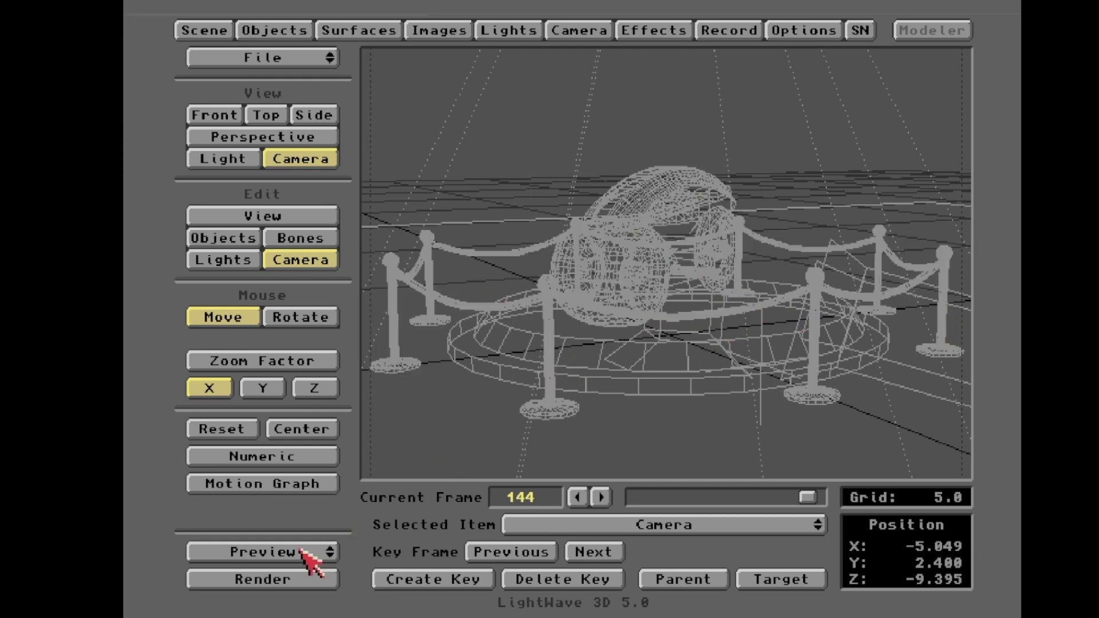
Render frame 127 of the light cycle scene and close the rendered image.
drag(808, 498, 787, 527)
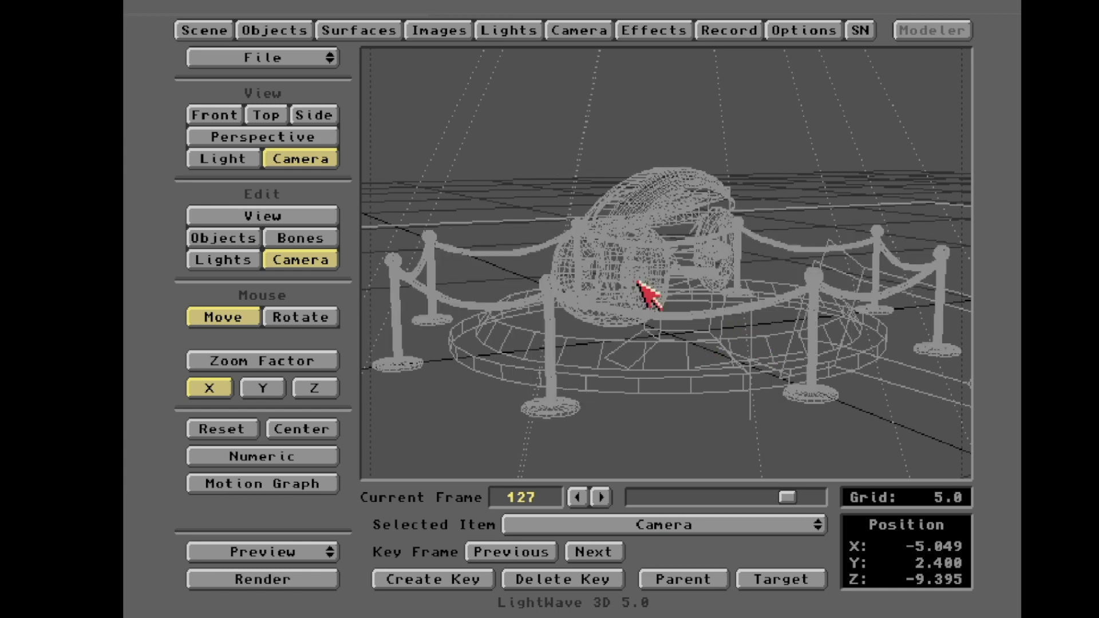
key(F9)
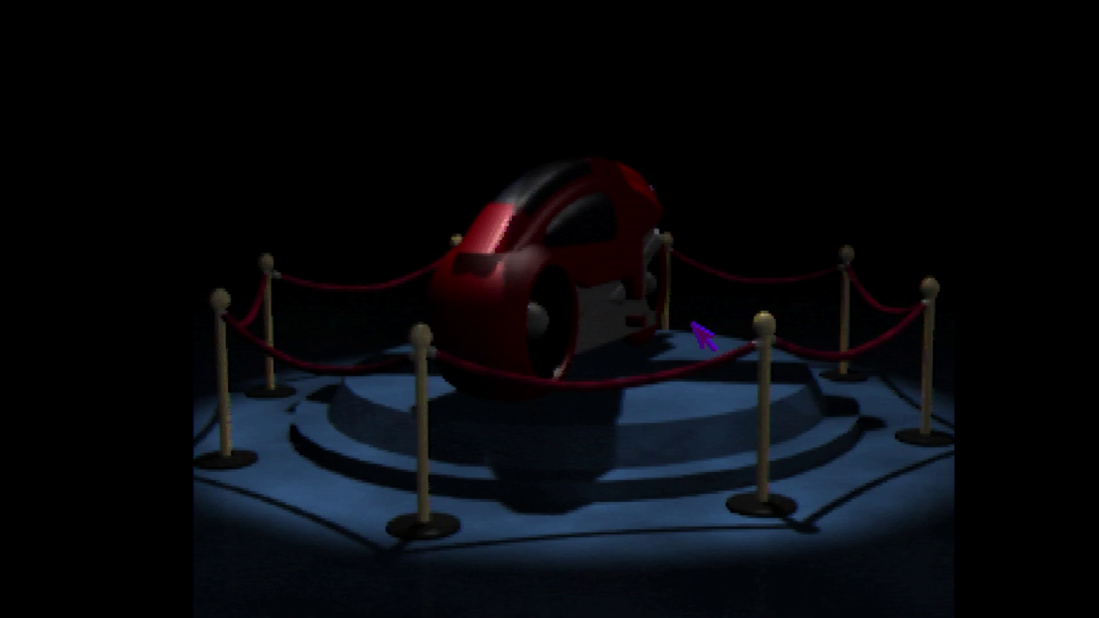
key(Escape)
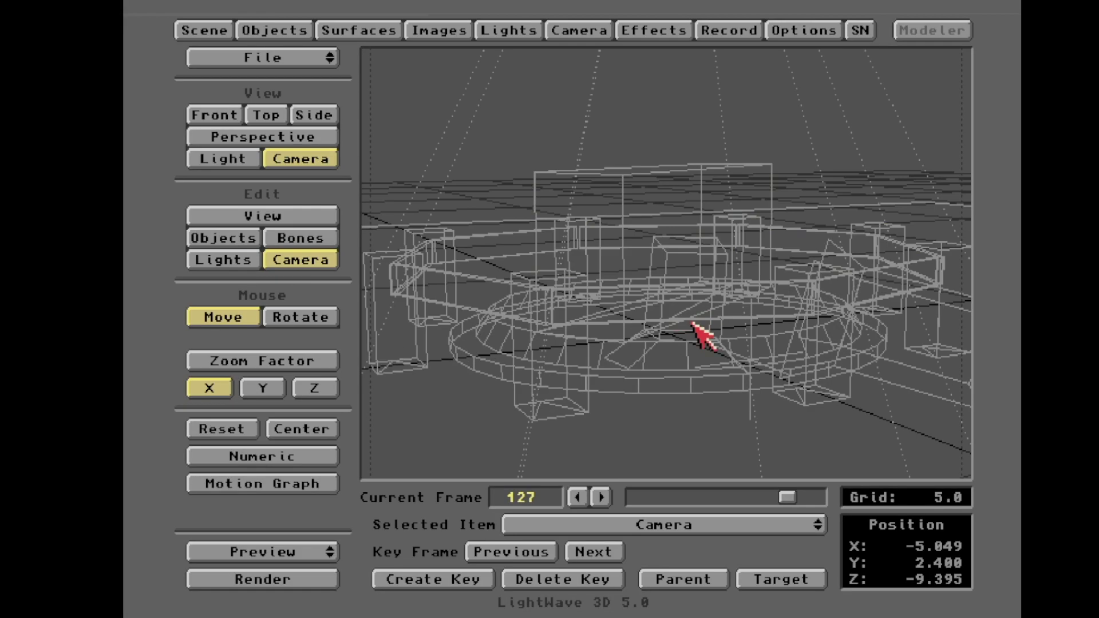
Review the camera's rendering settings and the recording settings for saving RGB images.
click(586, 31)
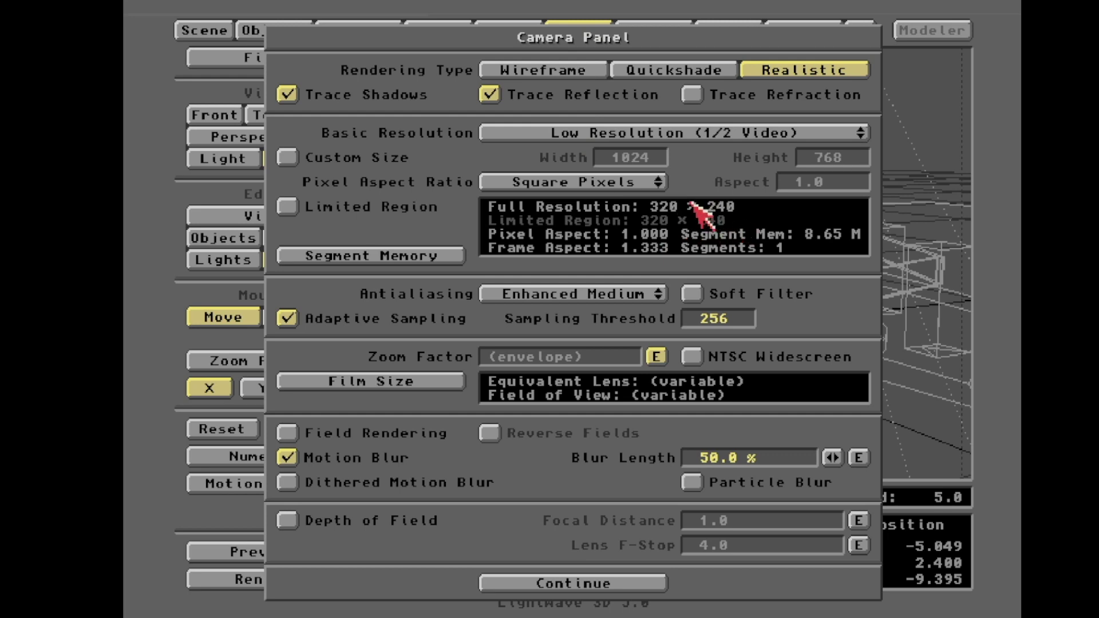
click(732, 29)
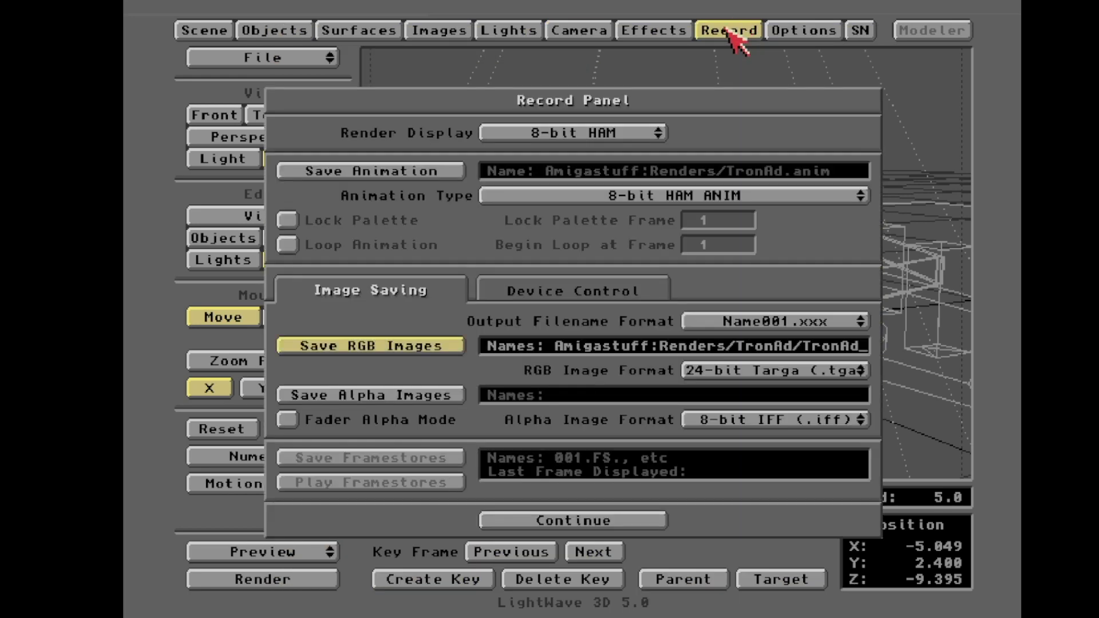
click(732, 32)
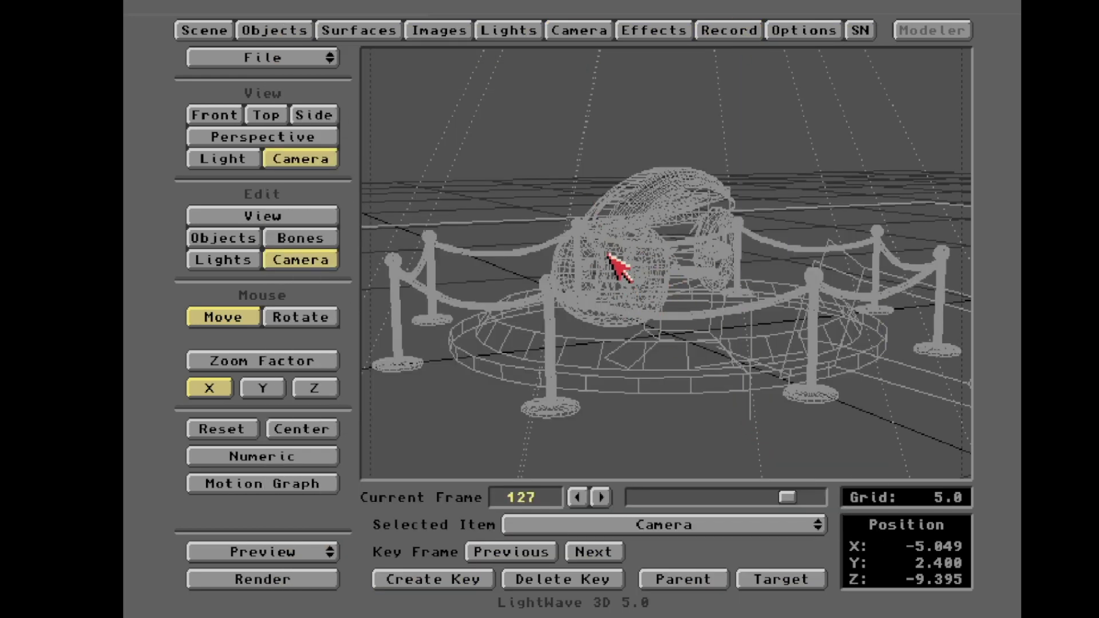
Select the LightCycle-Red.lwo object at frame 120 and inspect its point and polygon counts.
mouse_move(787, 498)
mouse_down()
mouse_move(674, 499)
mouse_move(773, 501)
mouse_up()
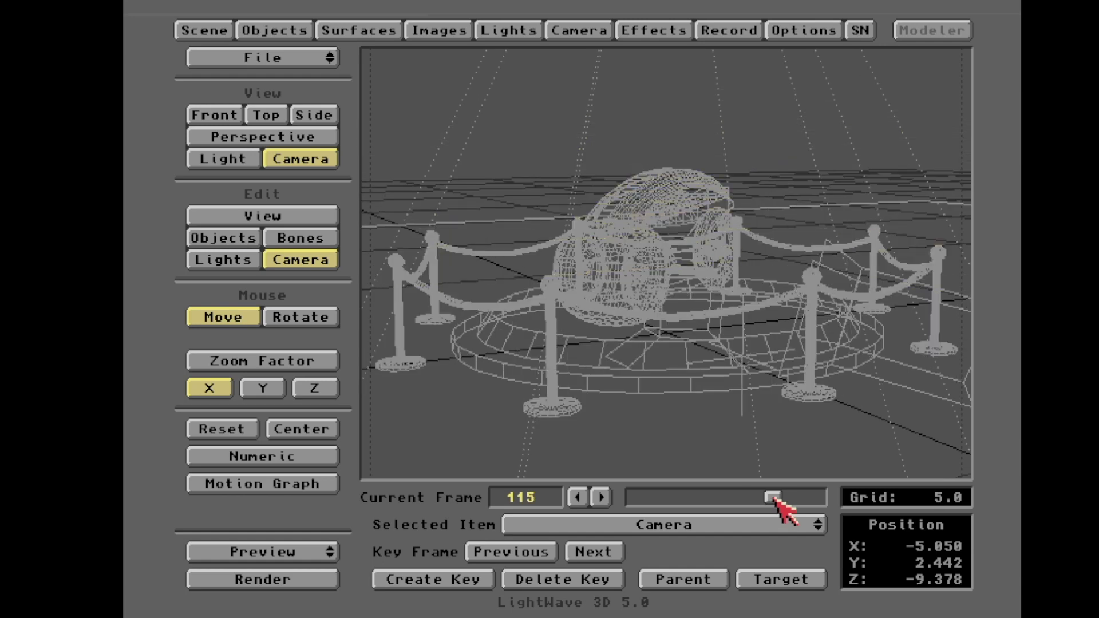
mouse_move(773, 498)
mouse_down()
mouse_move(668, 501)
mouse_move(779, 501)
mouse_up()
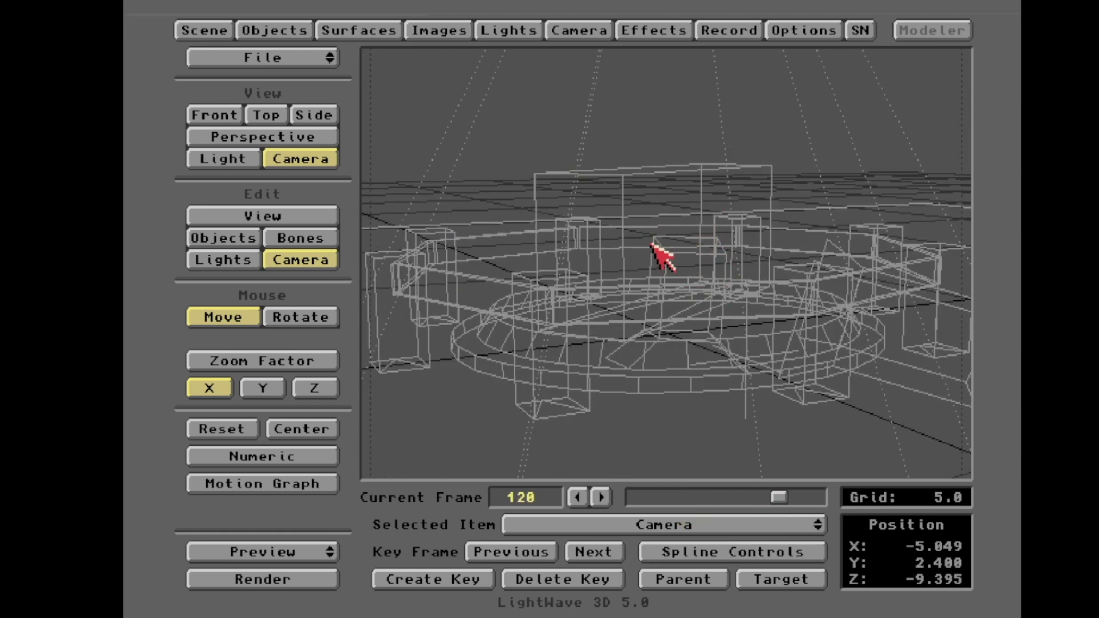
click(221, 239)
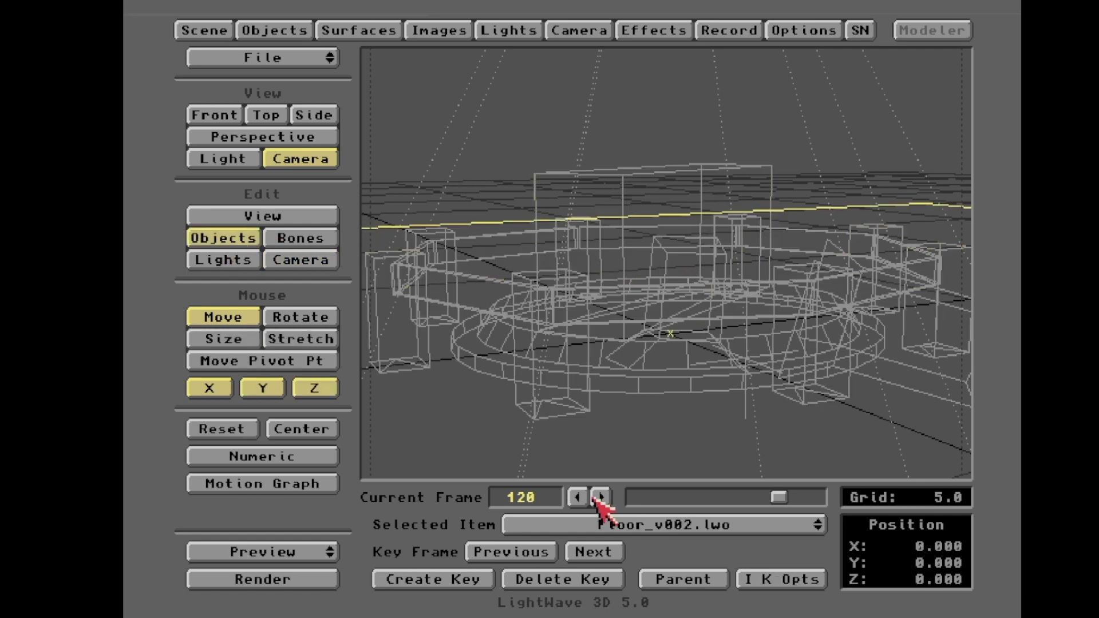
click(594, 525)
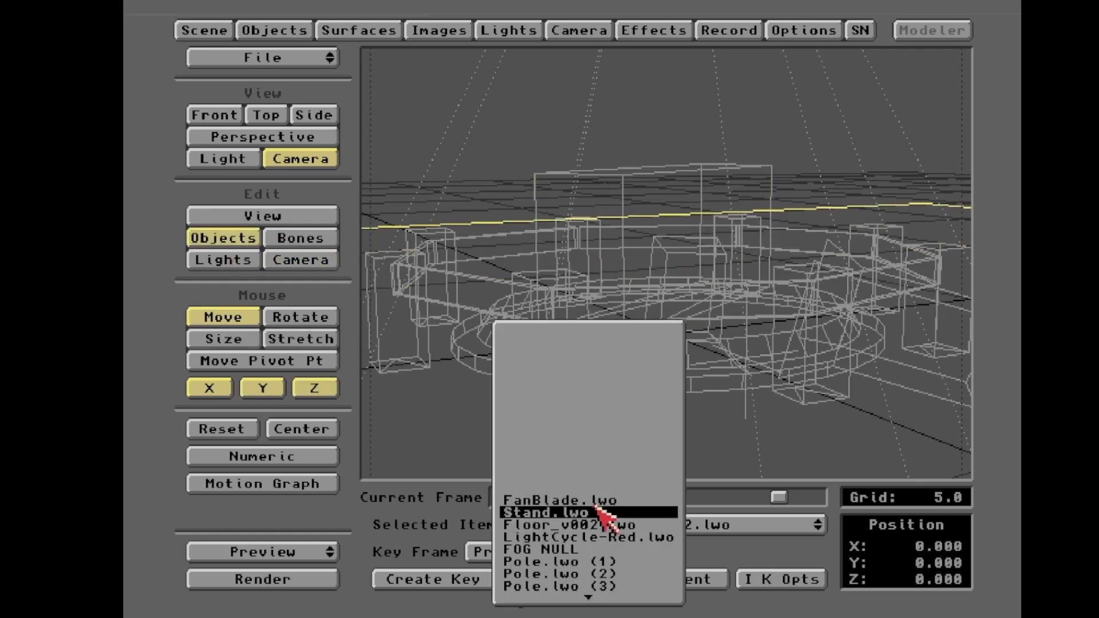
click(605, 538)
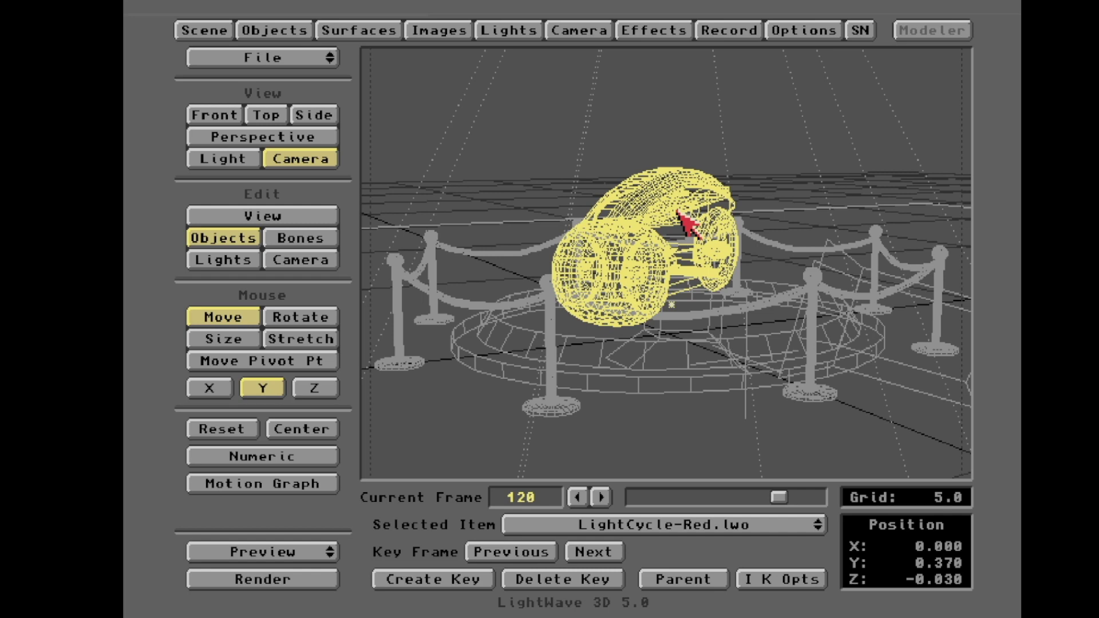
click(312, 29)
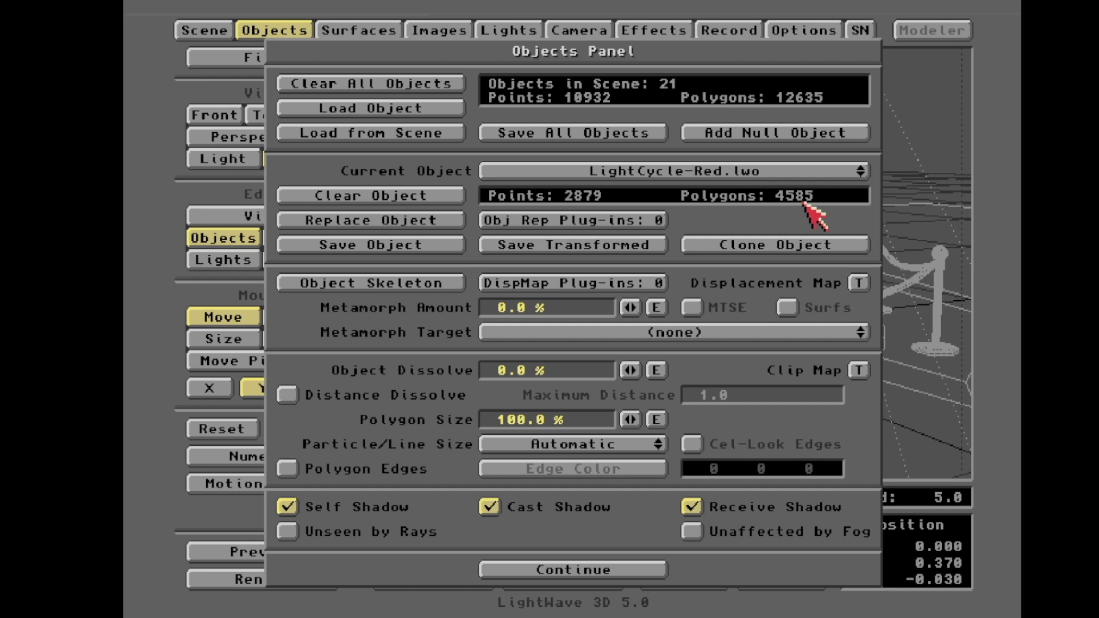
click(620, 571)
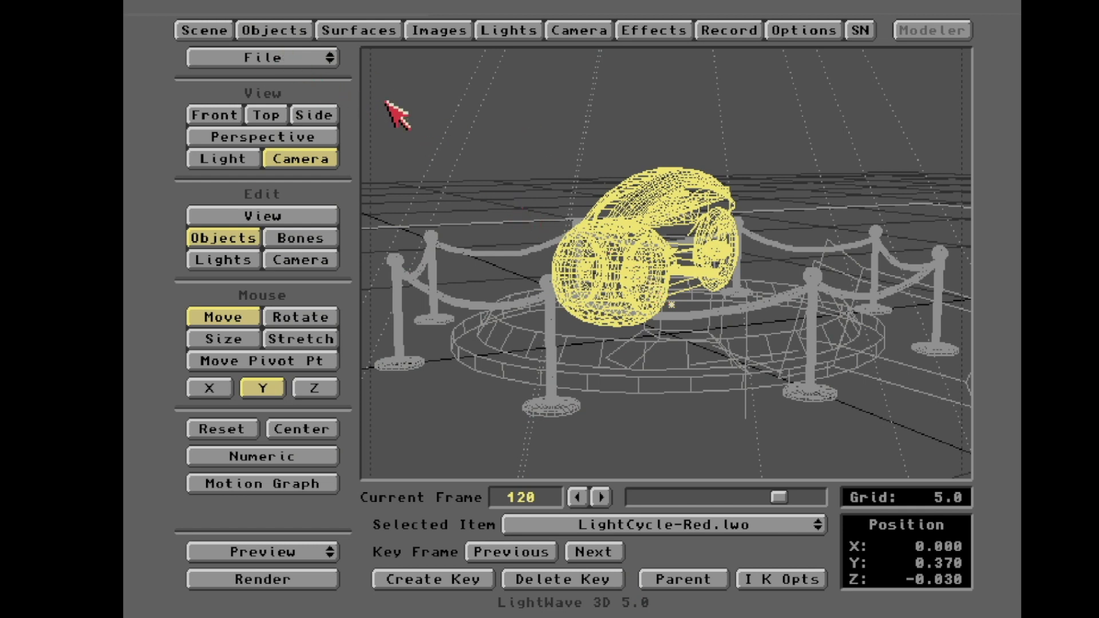
Quit LightWave and close the Renders and Amigastuff drawer windows on the Workbench desktop.
drag(263, 57, 250, 106)
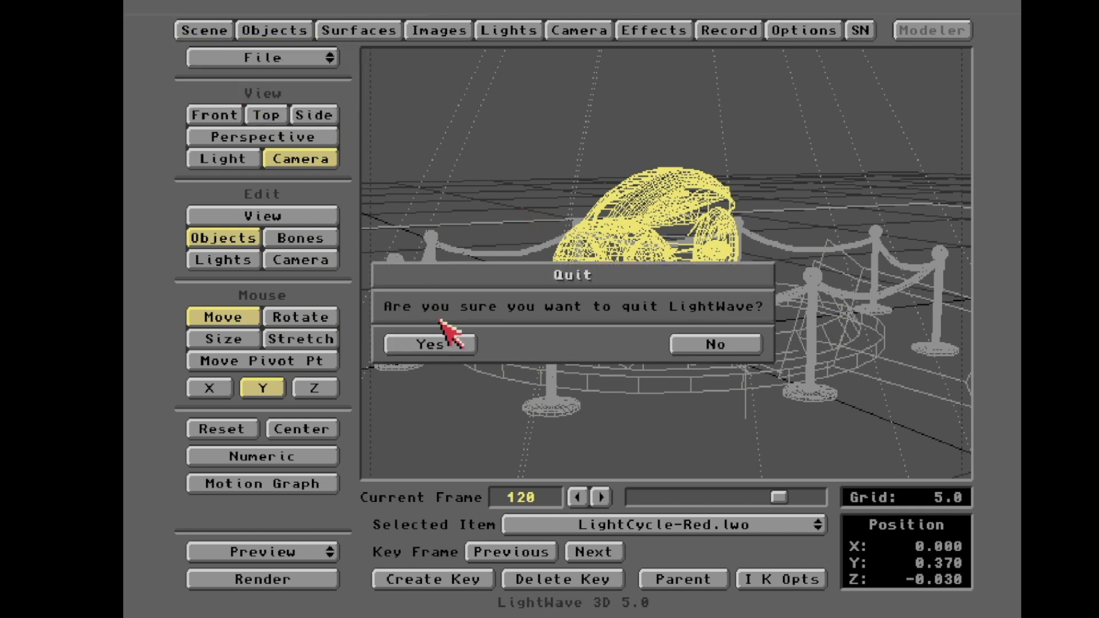
click(441, 341)
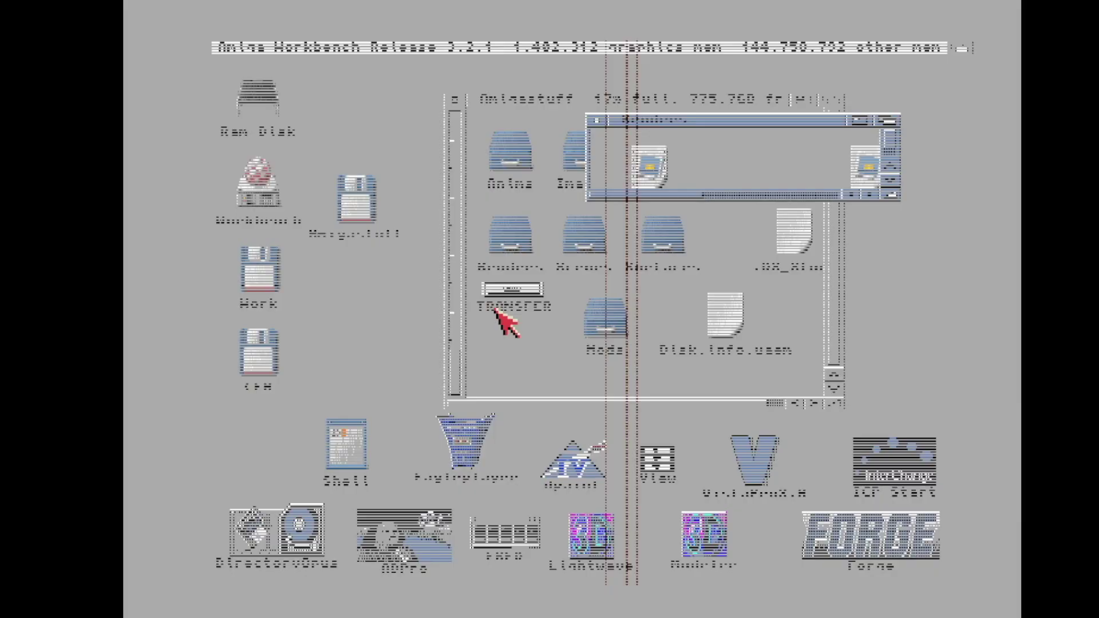
click(595, 121)
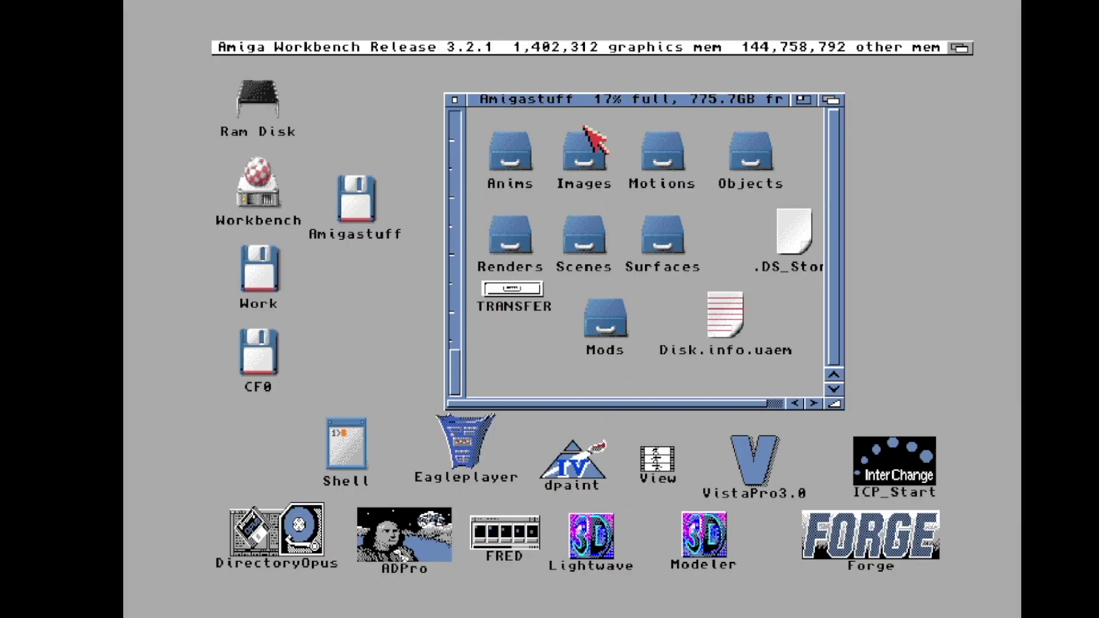
click(457, 100)
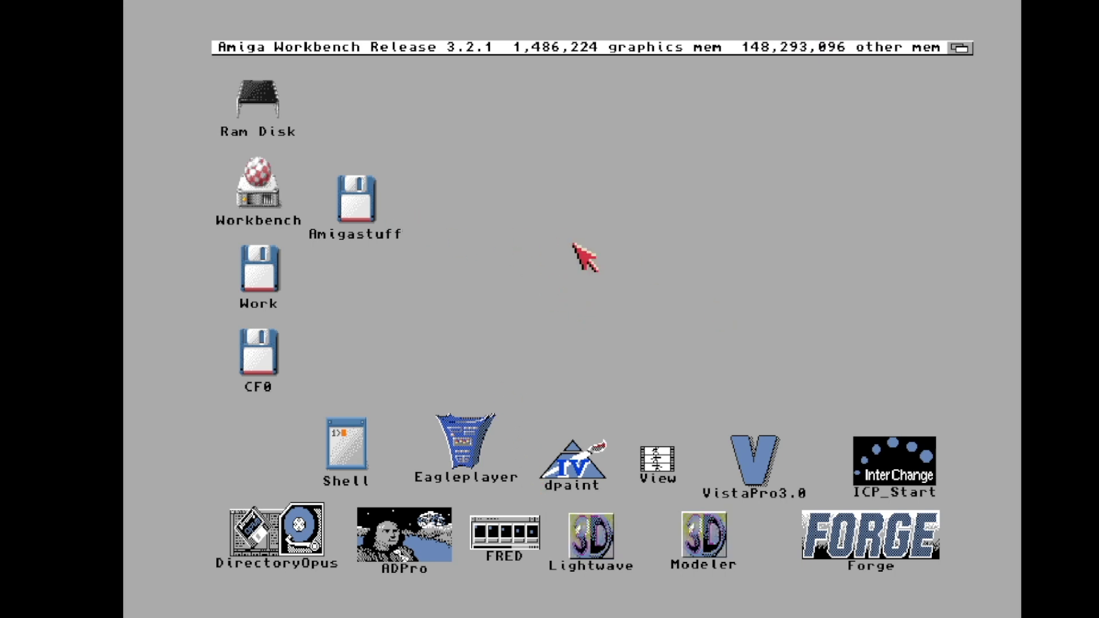
View the contents of the System drawer on the Workbench disk and close both drawer windows.
double_click(267, 189)
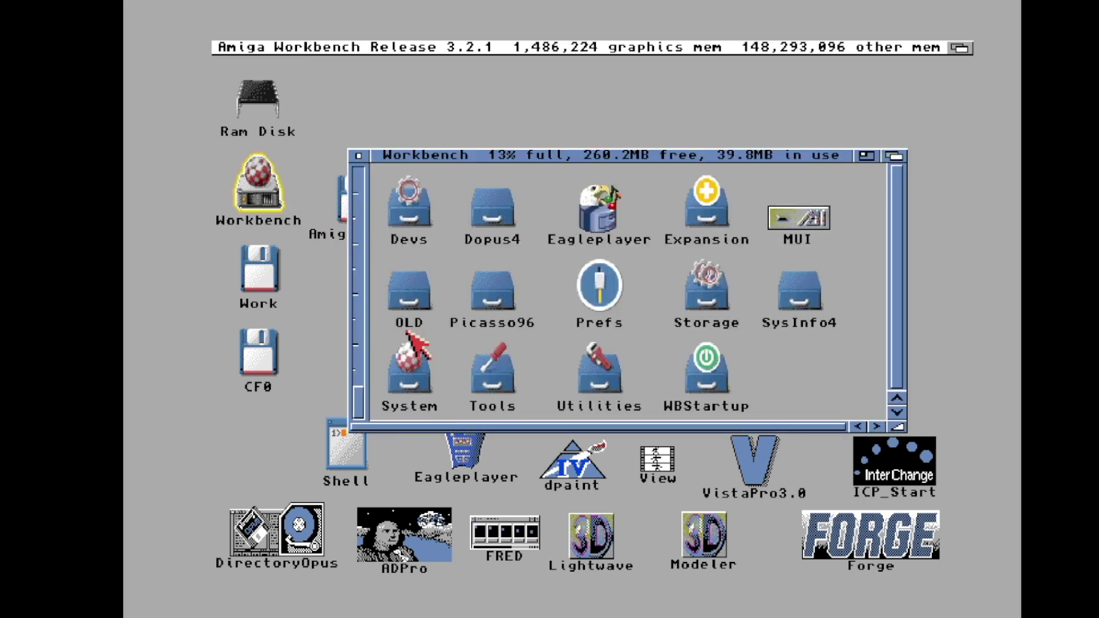
double_click(413, 371)
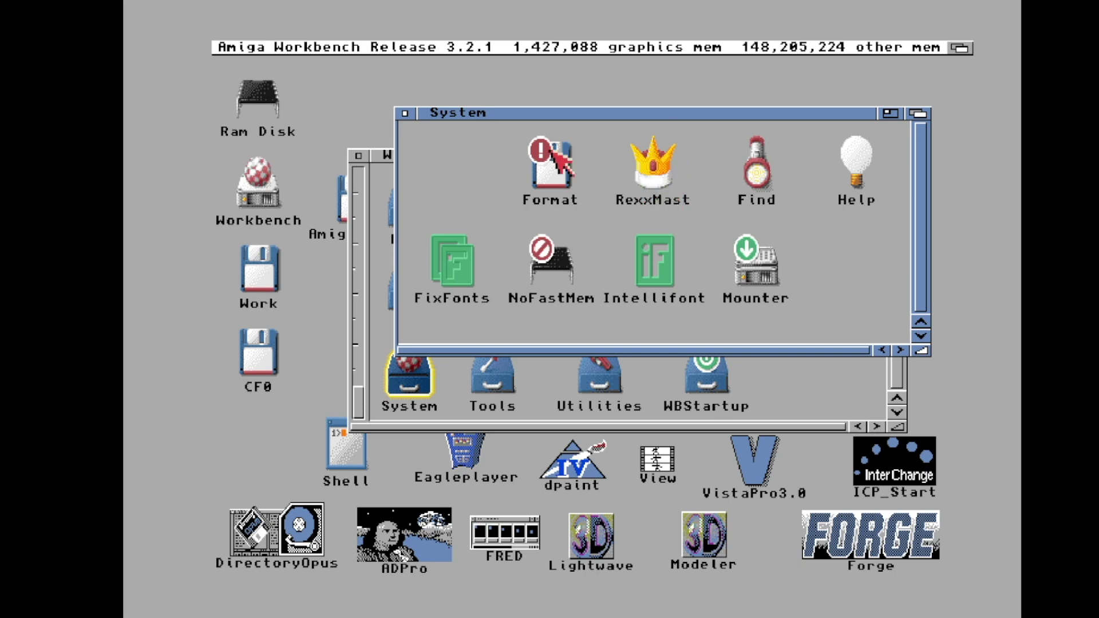
click(404, 112)
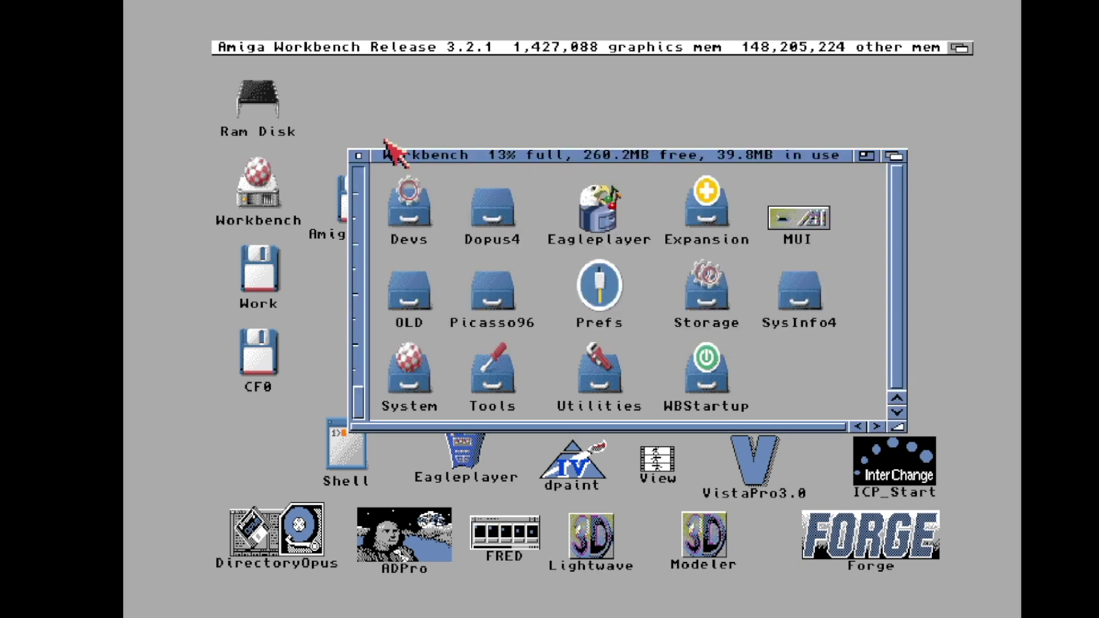
click(358, 155)
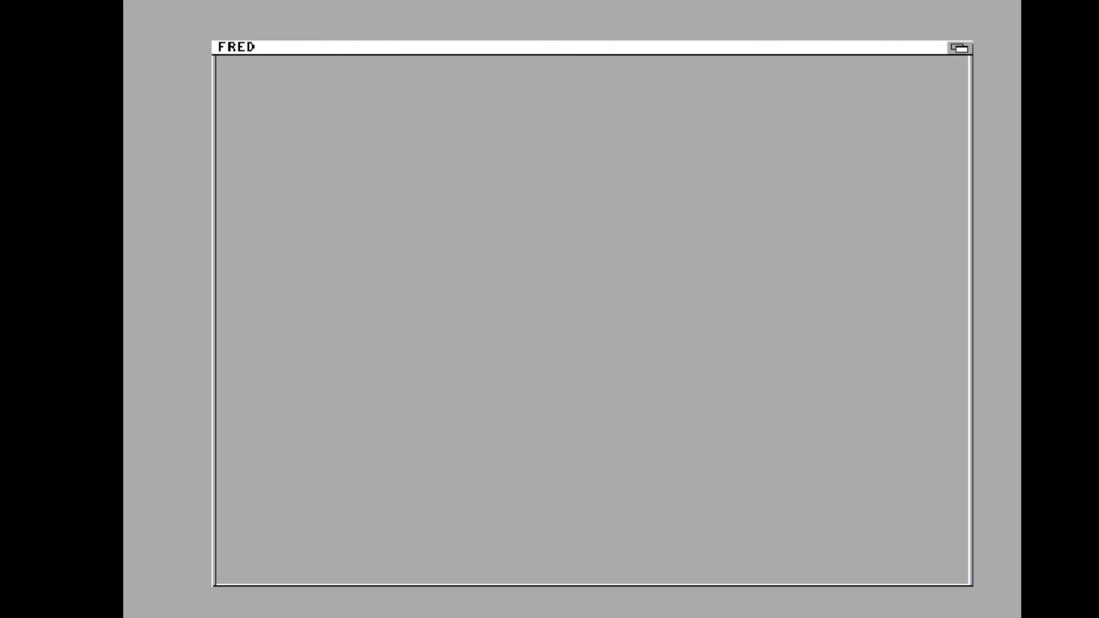
Switch from the FRED screen back to Workbench and launch Art Department Professional (ADPro).
click(959, 47)
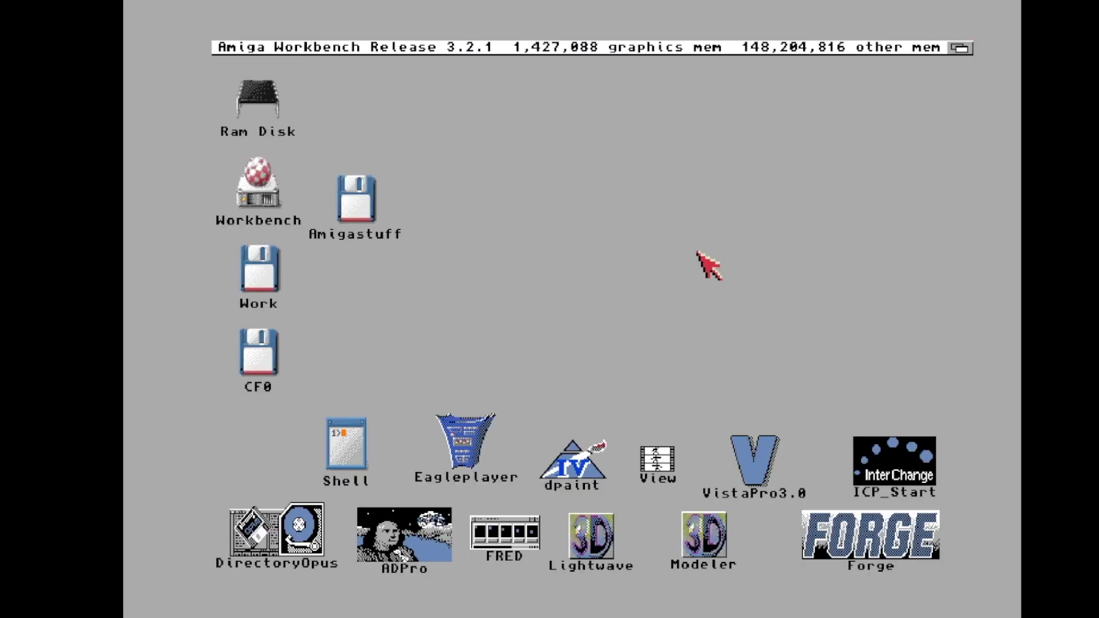
double_click(446, 543)
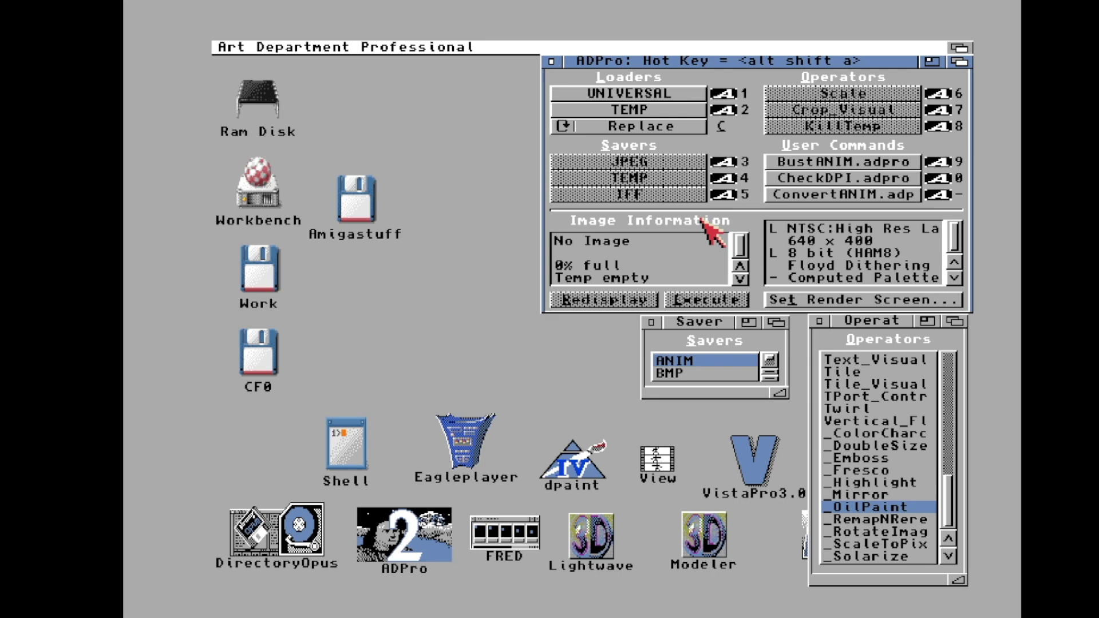
Load TronAd_0000.jpg from the JPEG drawer in Amigastuff:Renders/TronAd using the Universal loader, with smoothing enabled.
click(673, 94)
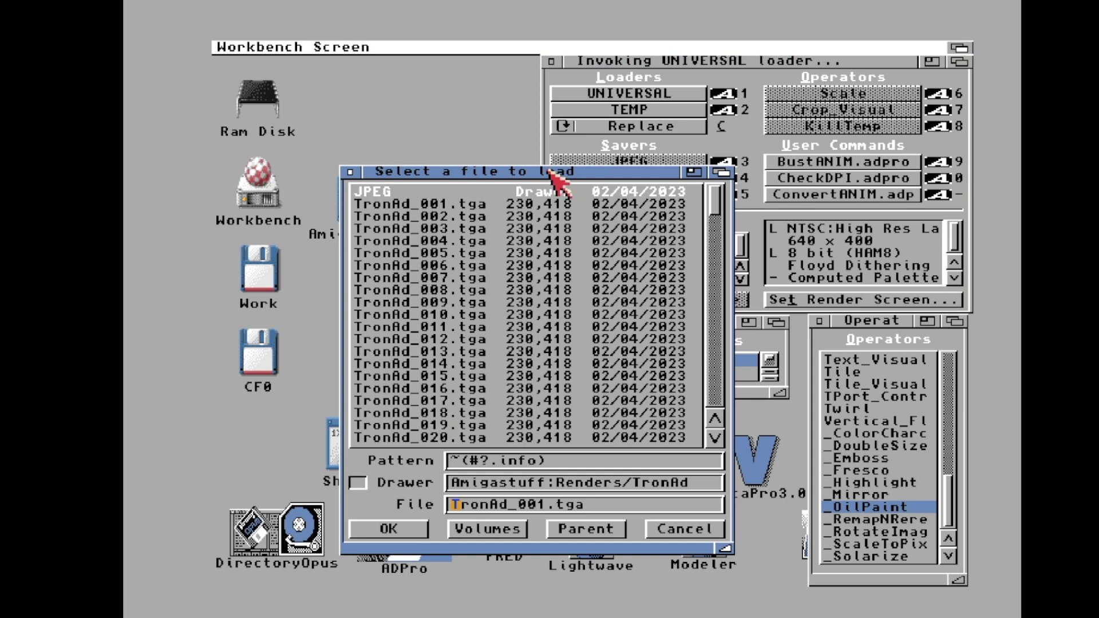
drag(719, 213, 695, 182)
click(375, 195)
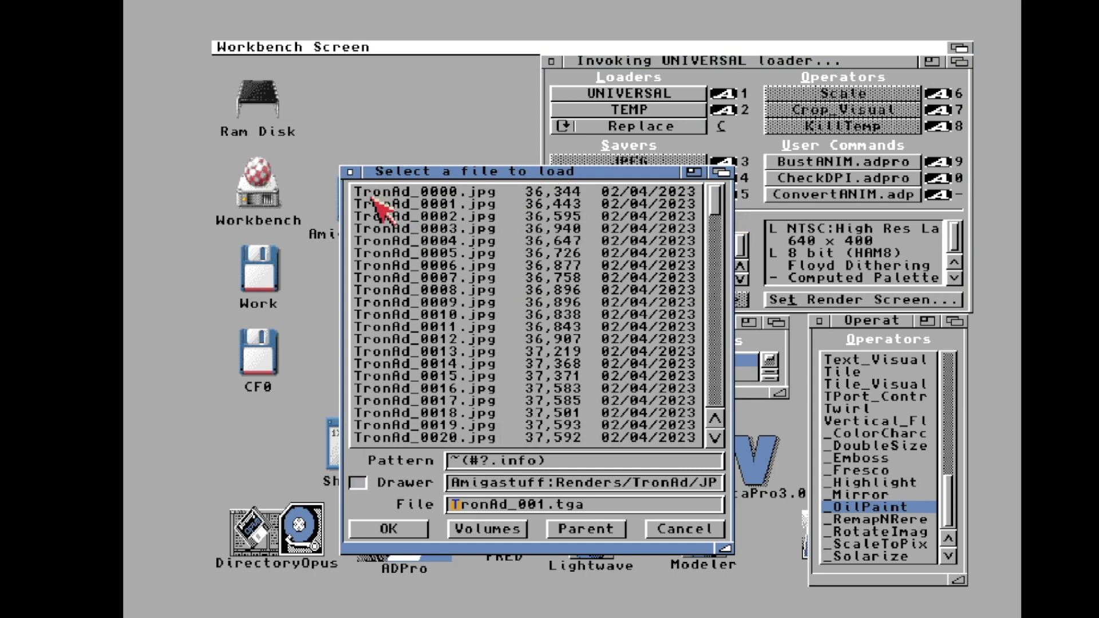
click(452, 193)
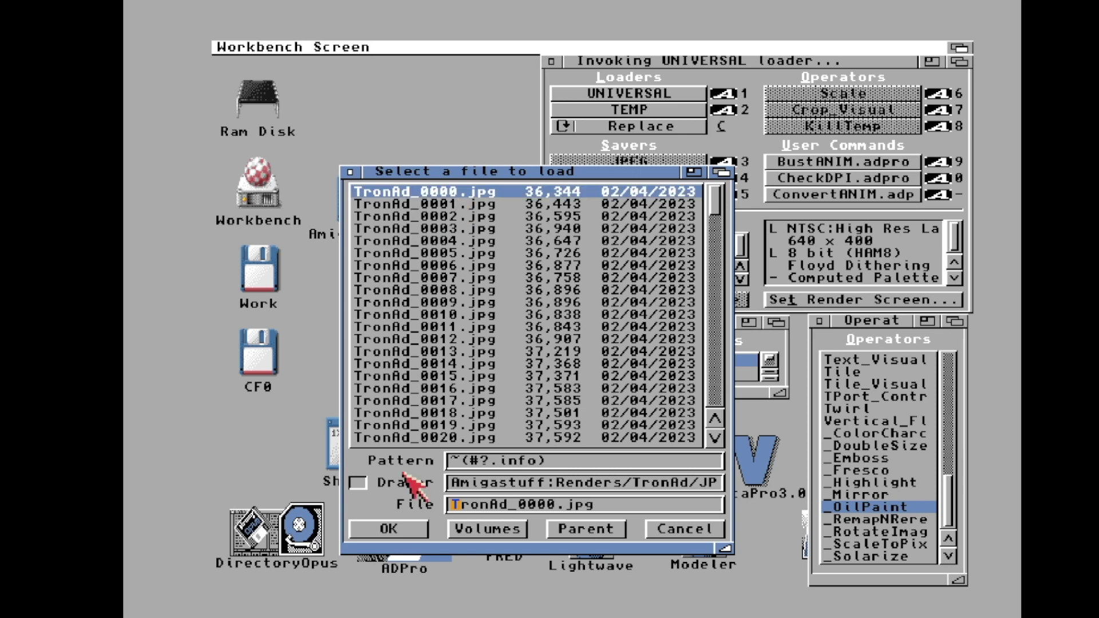
click(401, 528)
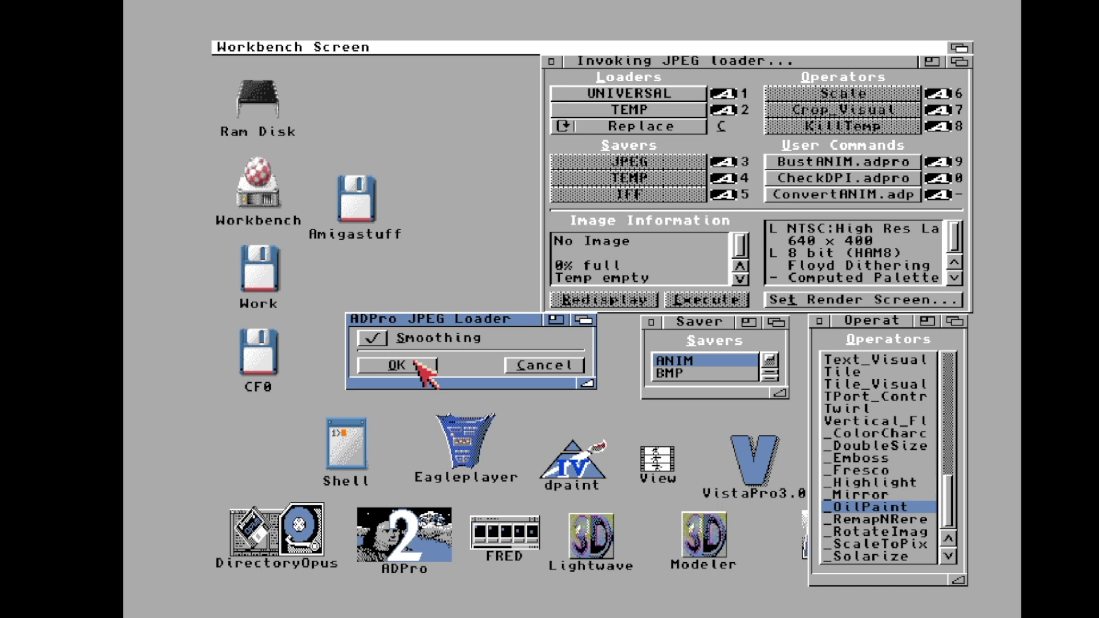
click(415, 363)
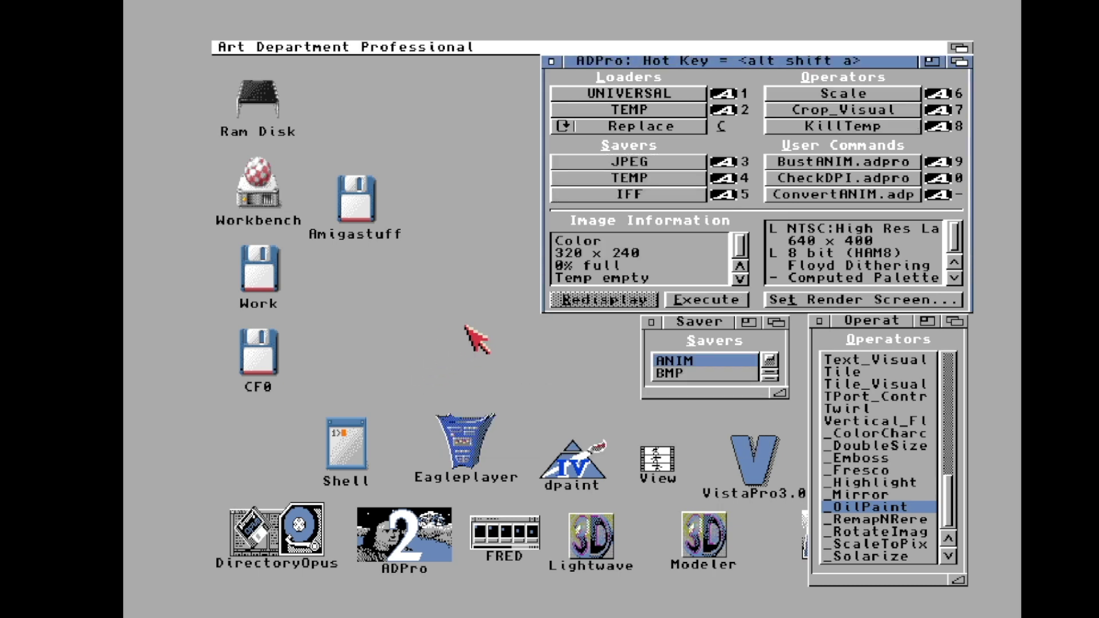
Render the loaded image in 8-bit HAM8 mode, redisplay it once and leave the image display.
click(719, 308)
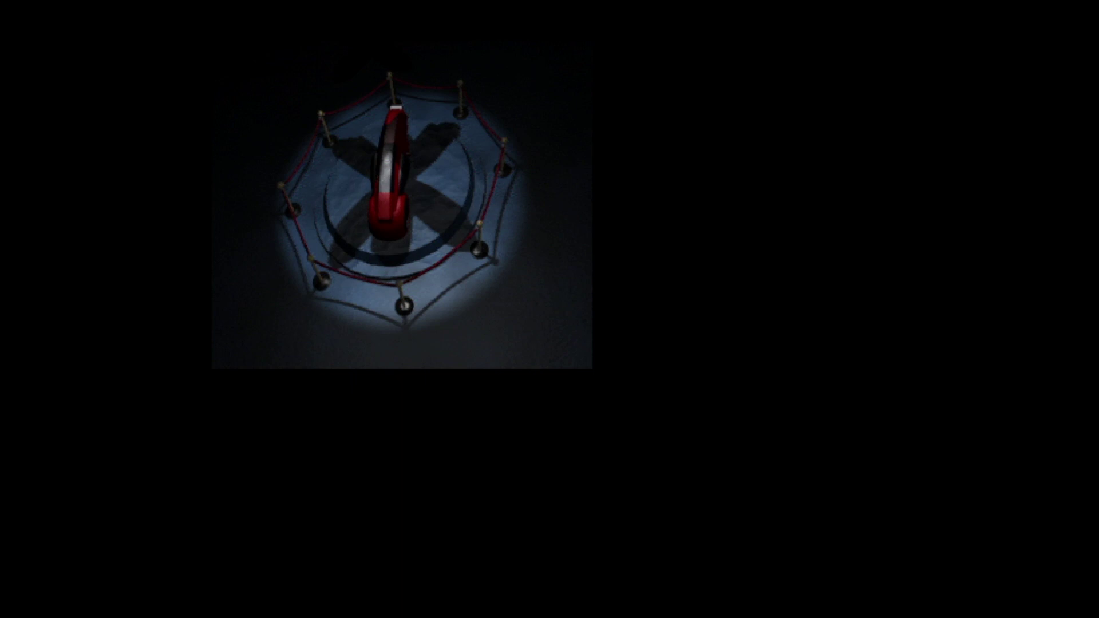
click(595, 304)
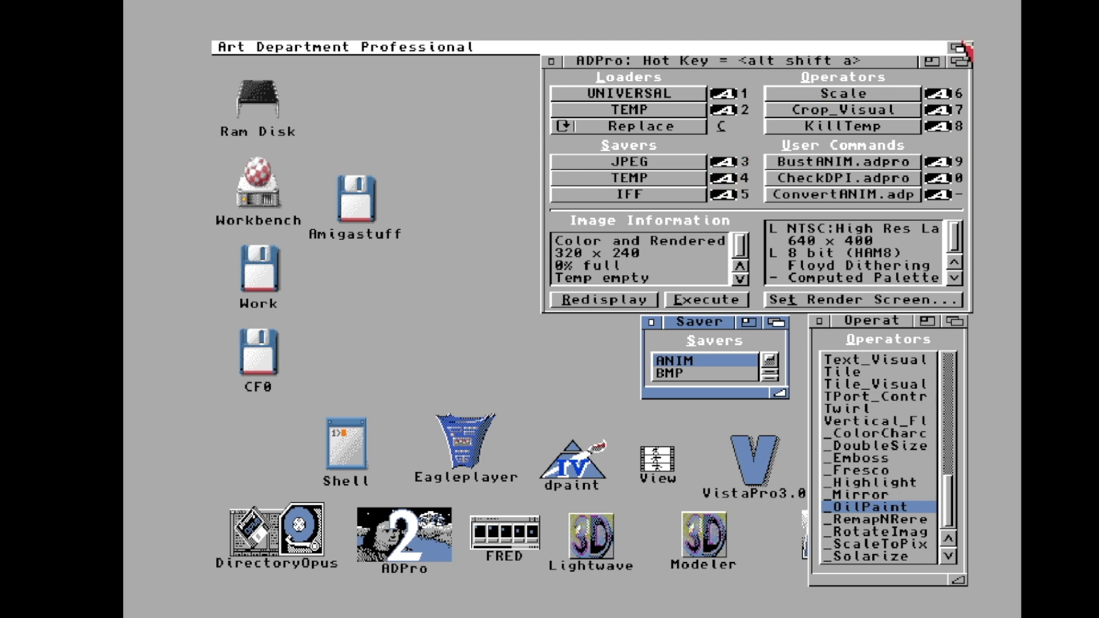
key(r)
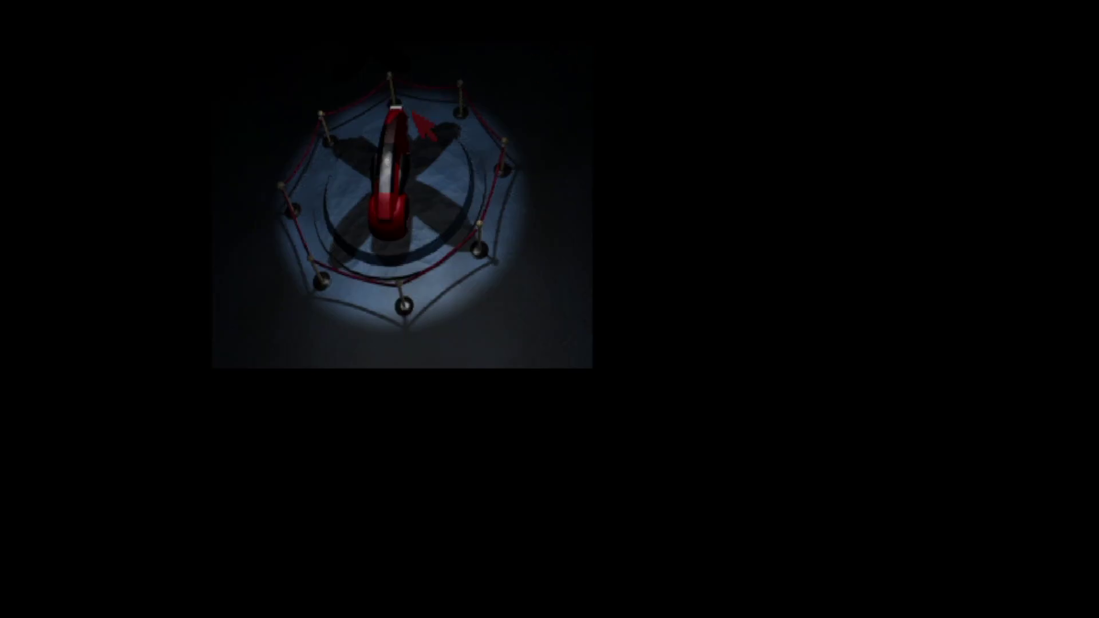
click(583, 150)
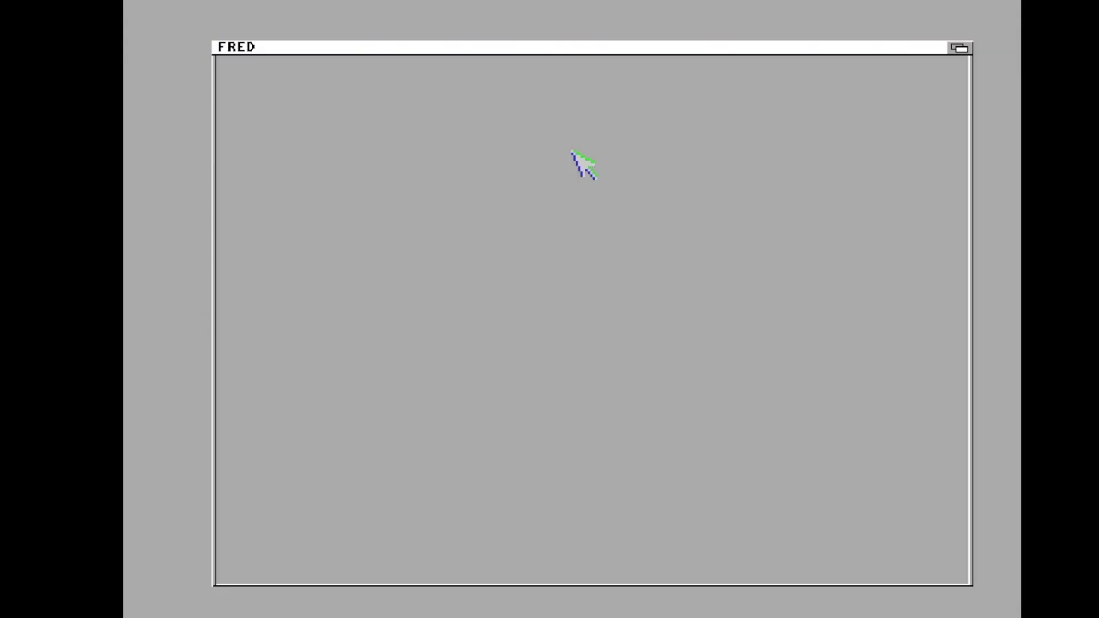
Create a new sequence in FRED and add the frames from the Amigastuff:Renders/TronAd directory.
right_drag(366, 83, 274, 61)
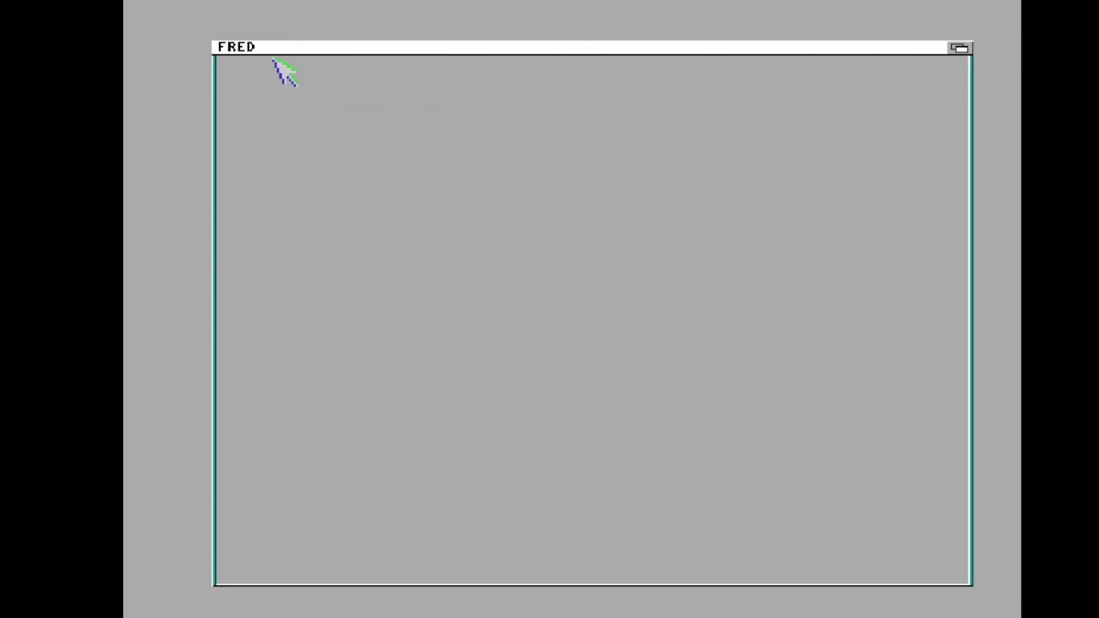
mouse_move(342, 53)
right_down()
mouse_move(352, 44)
mouse_move(333, 41)
right_up()
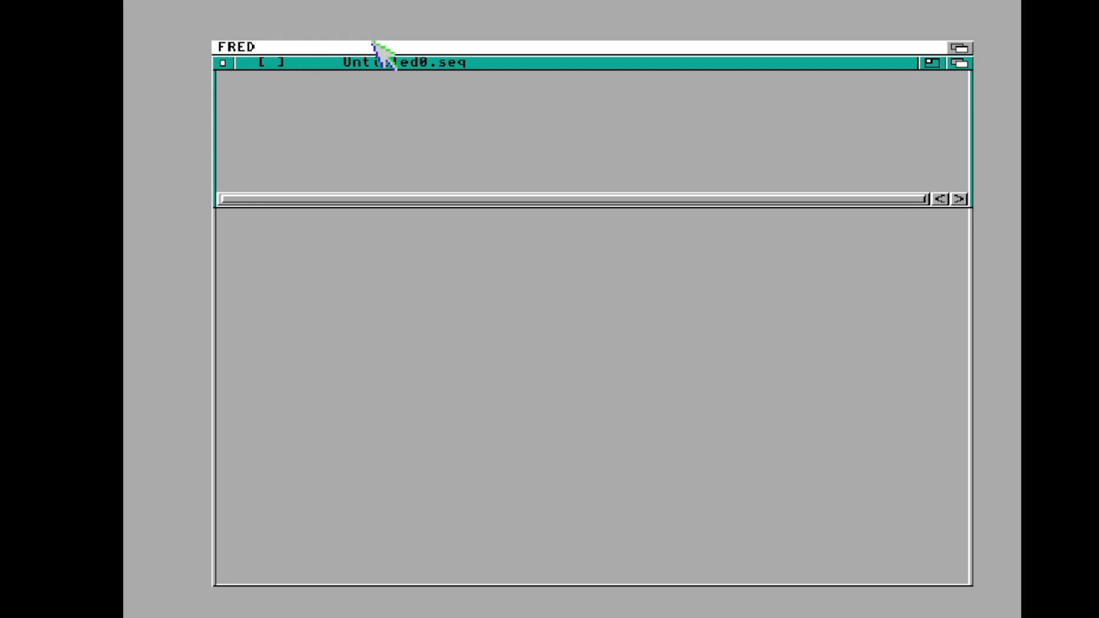
right_drag(373, 43, 458, 84)
click(546, 381)
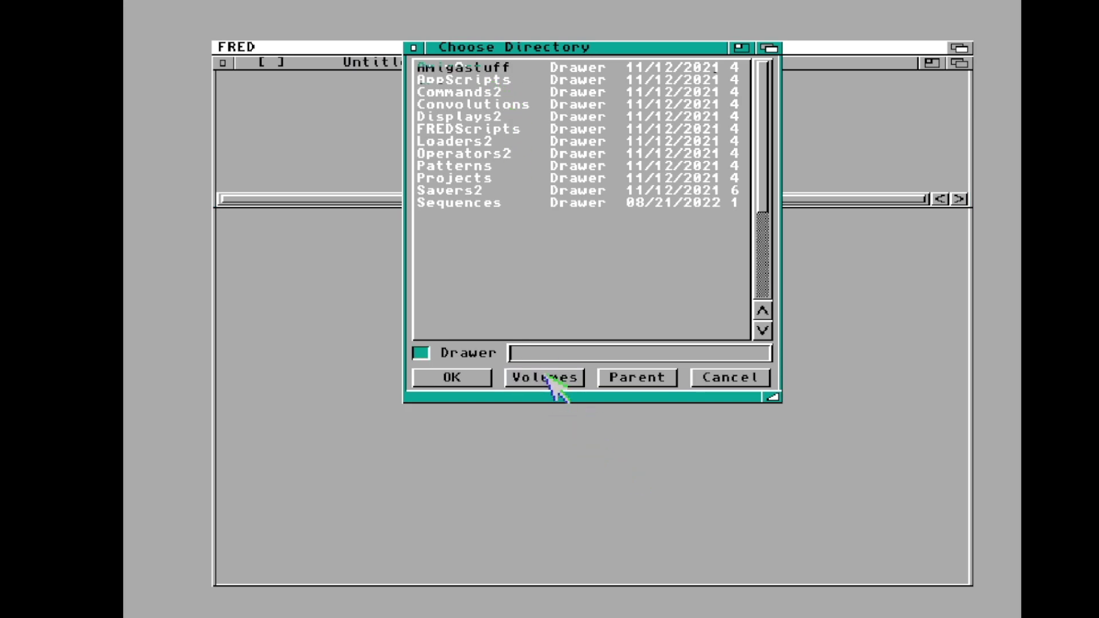
click(486, 67)
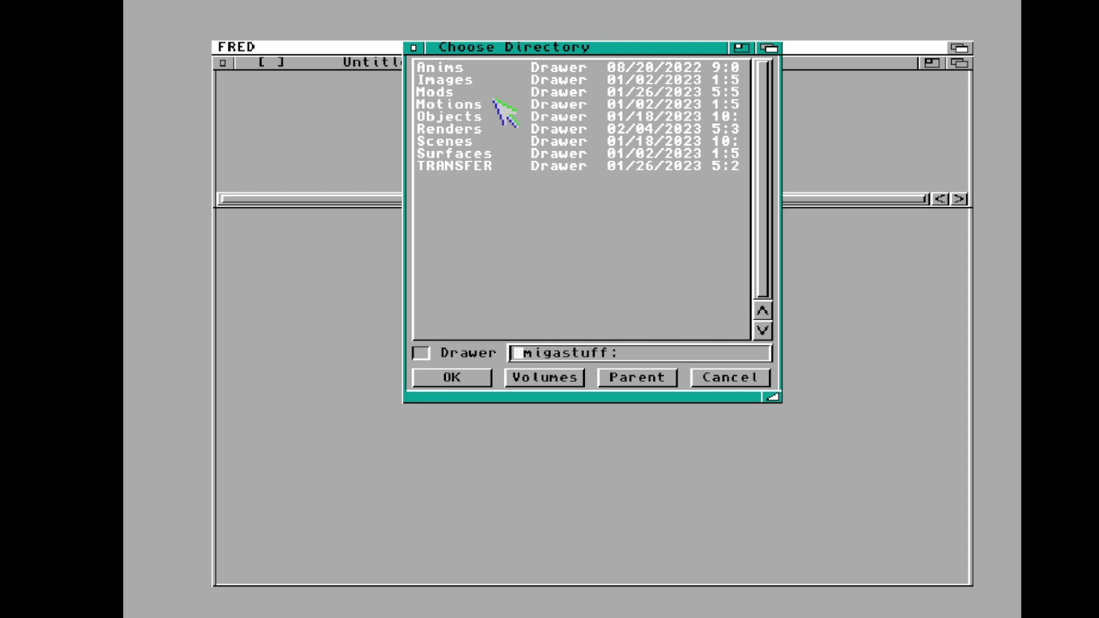
click(457, 129)
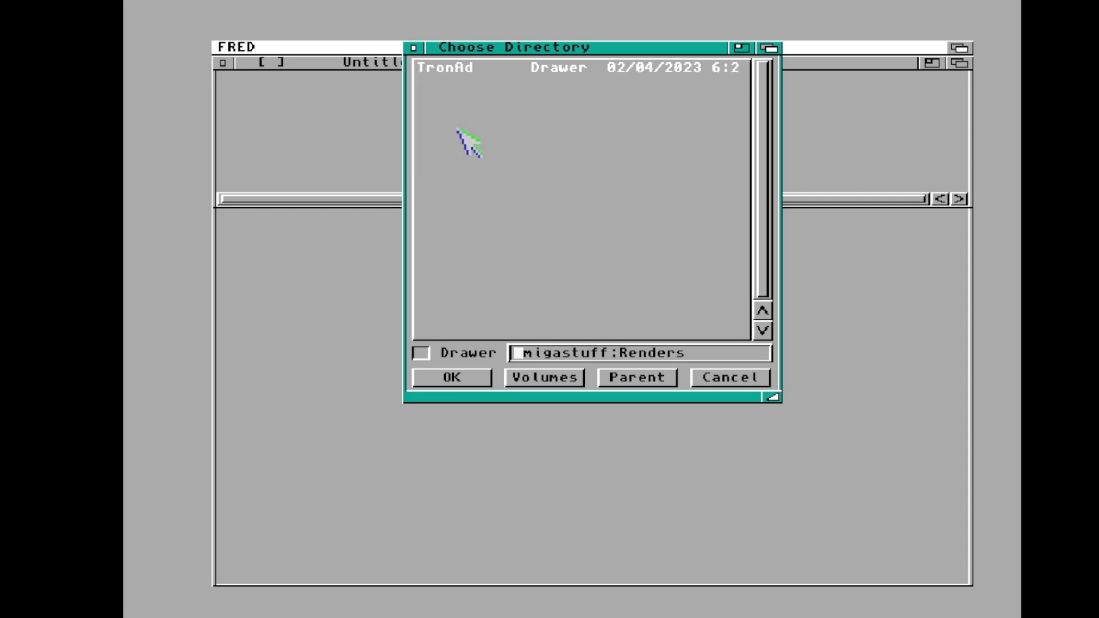
click(456, 70)
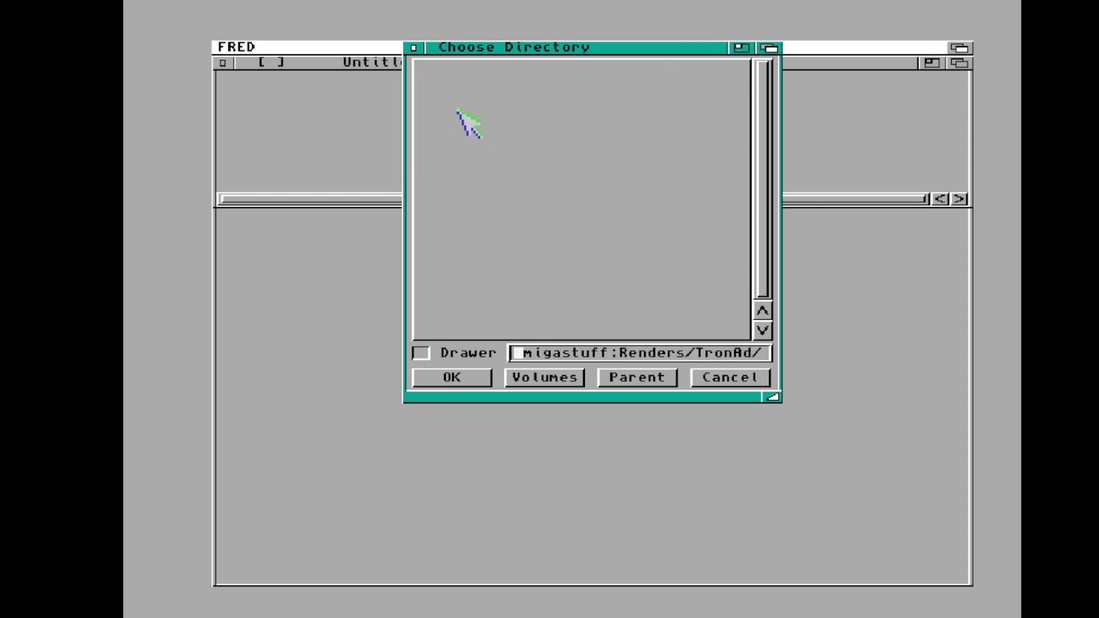
click(461, 379)
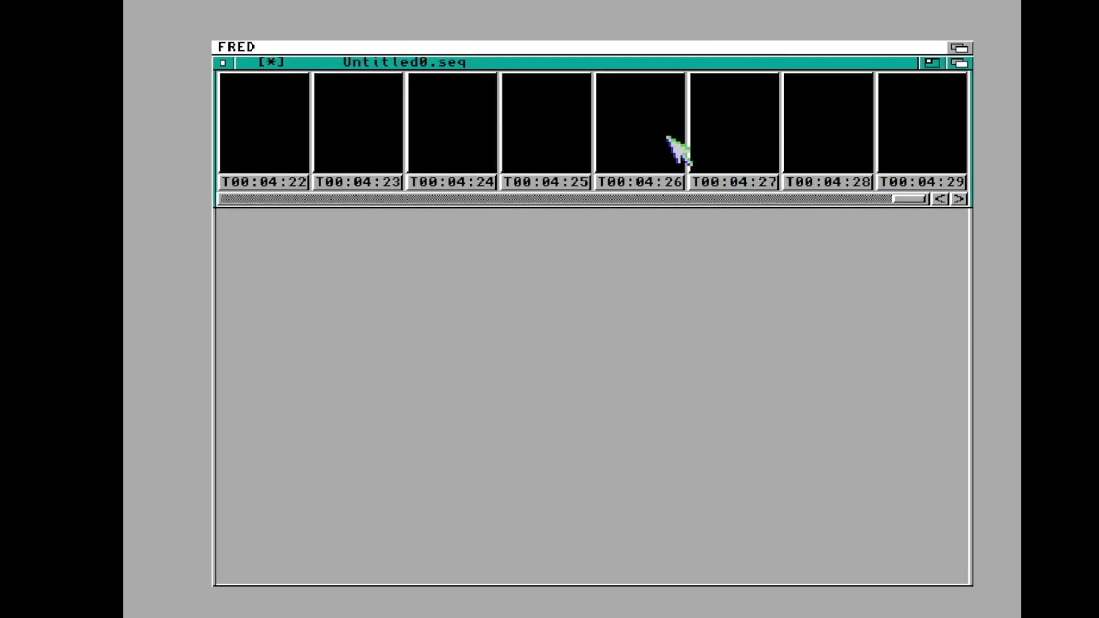
Select all frames in the sequence and generate their thumbnail images.
drag(897, 199, 422, 248)
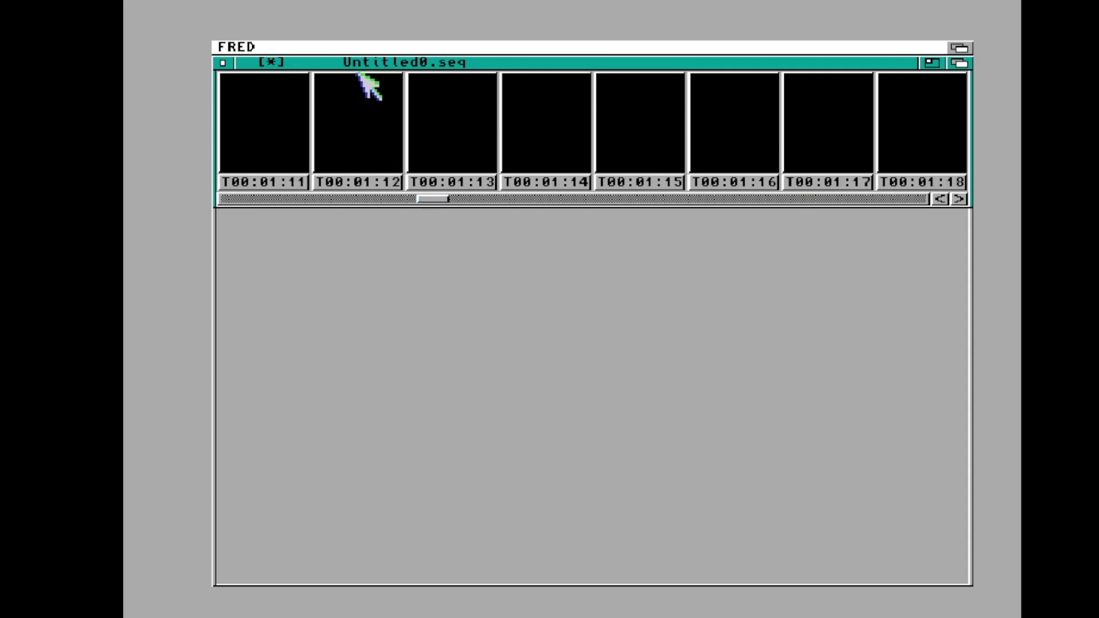
right_drag(369, 86, 351, 152)
right_drag(385, 49, 429, 115)
click(490, 293)
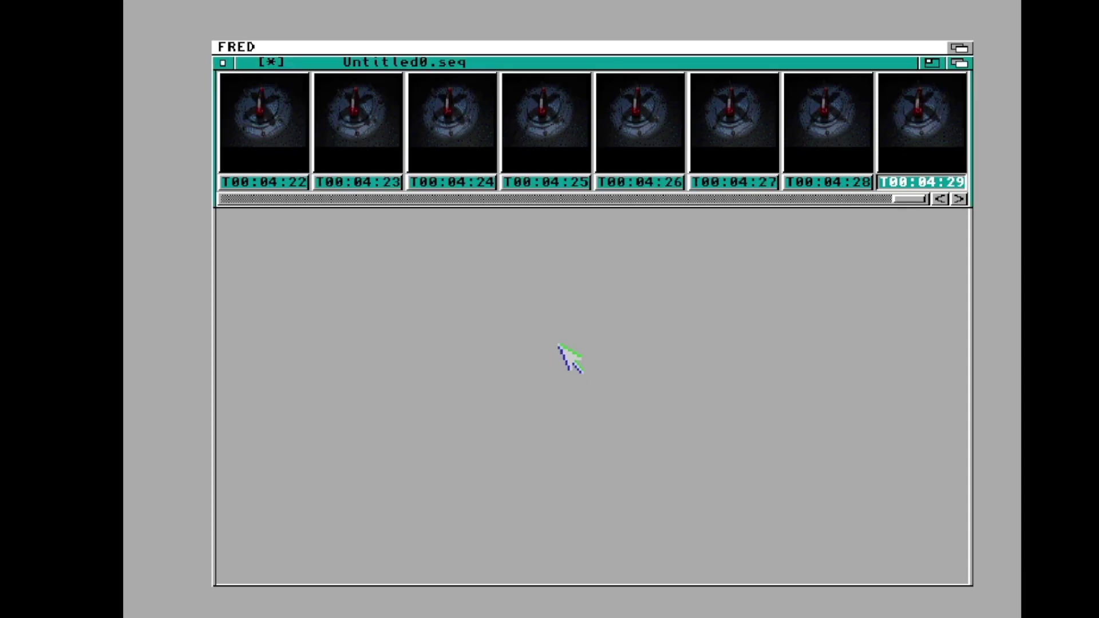
Open Invoke ADPro for the selected frames and add the RenderAsHAM.fred script from the FREDRenderers drawer.
drag(904, 199, 268, 221)
right_drag(400, 68, 529, 61)
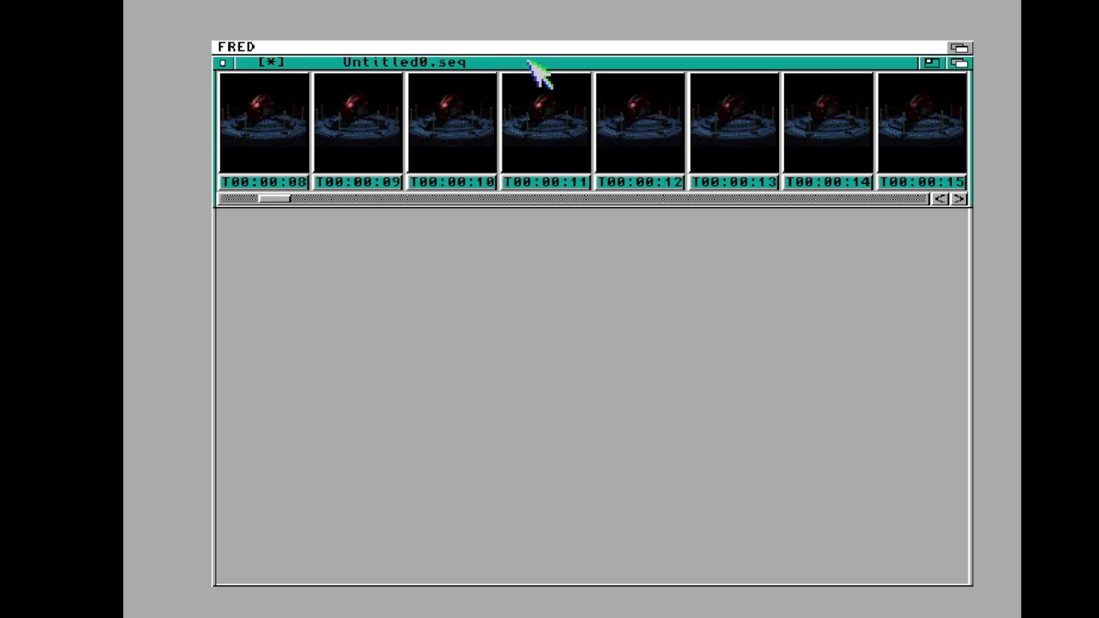
right_drag(441, 67, 369, 152)
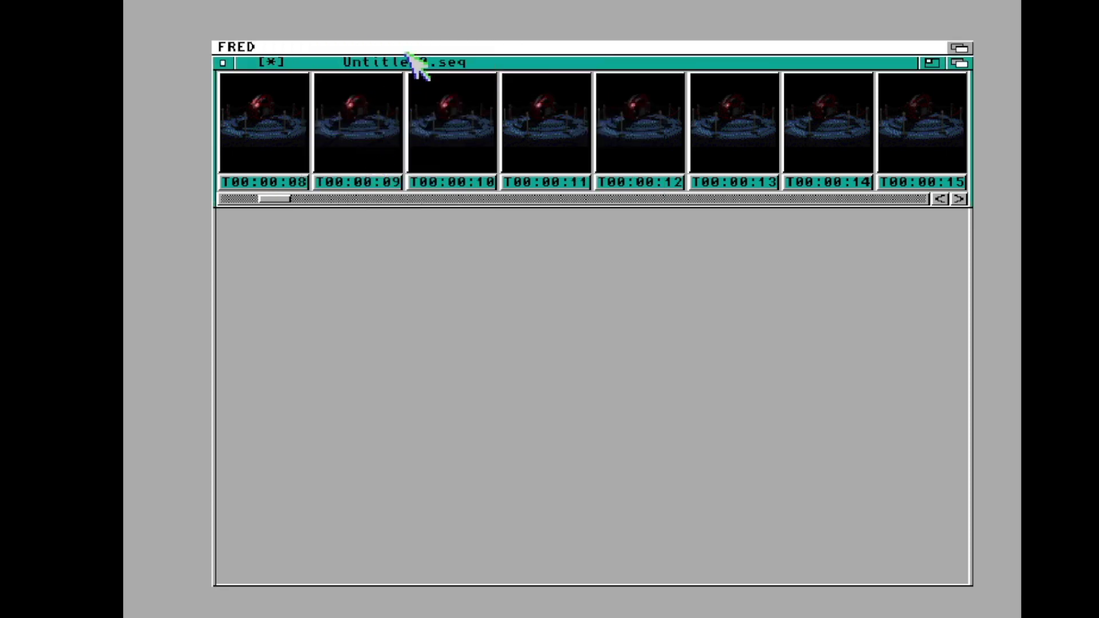
right_drag(407, 55, 496, 59)
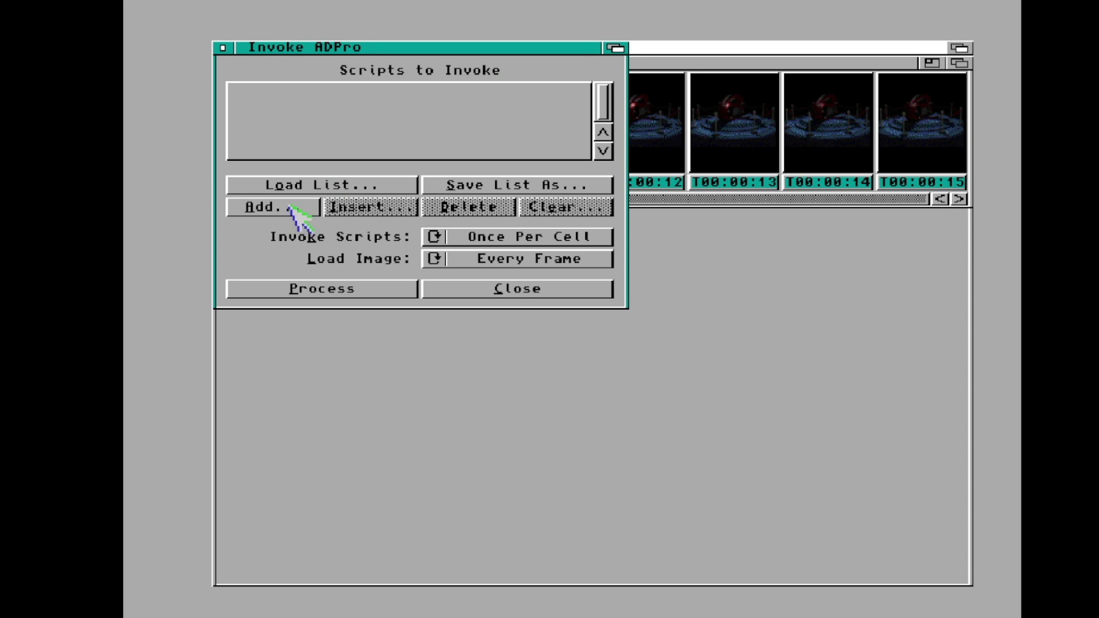
click(288, 208)
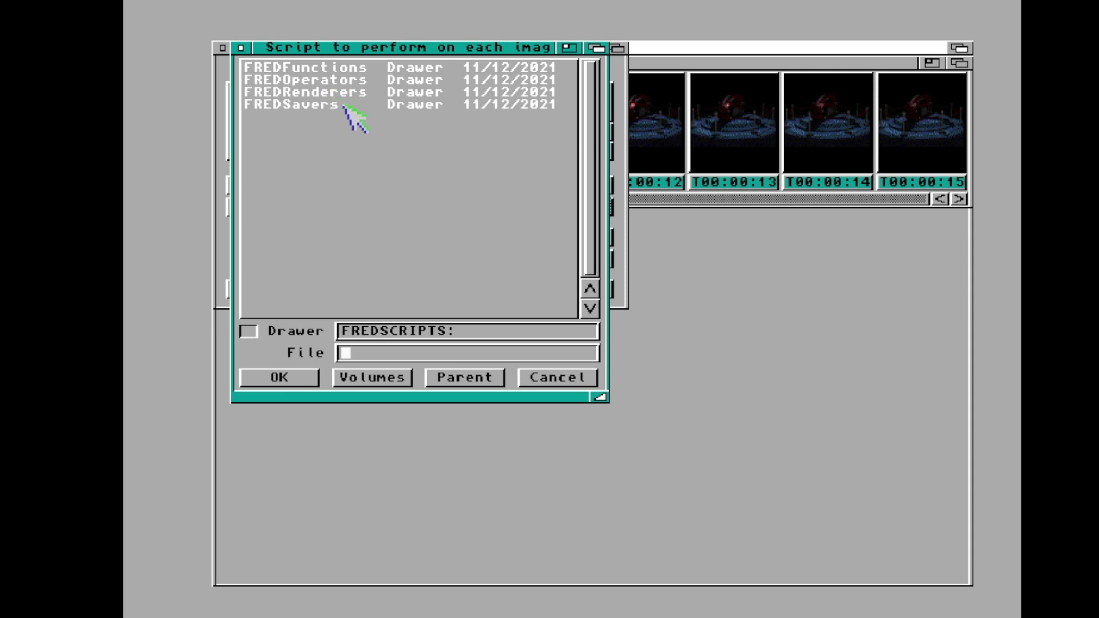
click(329, 92)
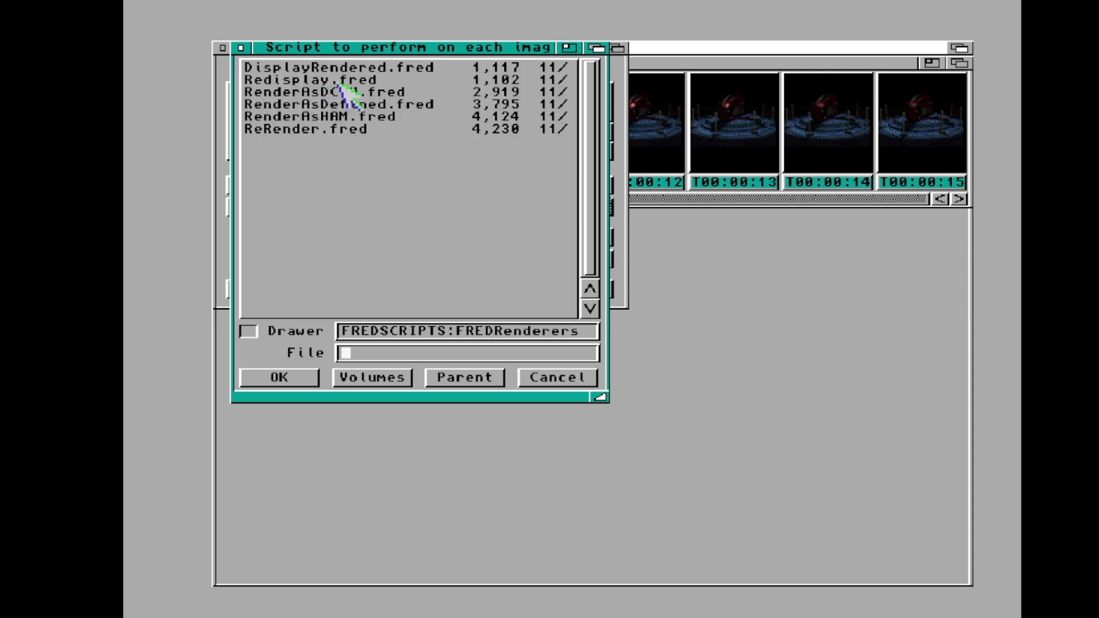
double_click(331, 116)
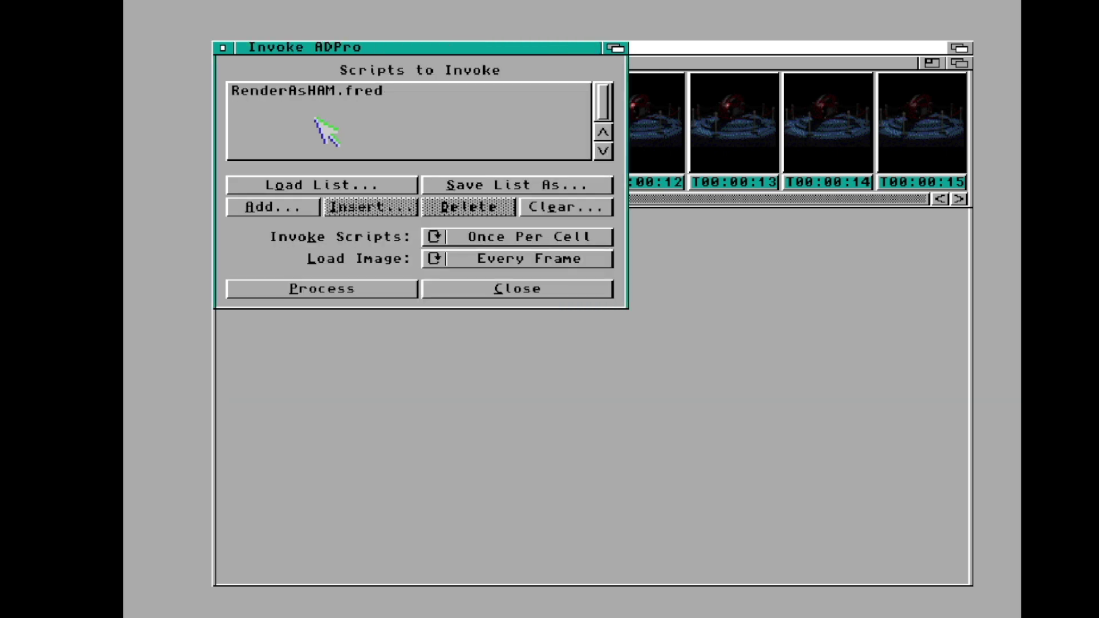
Add the SaveAsANIM.fred script from the FREDSavers drawer to the scripts to invoke.
click(276, 208)
click(461, 374)
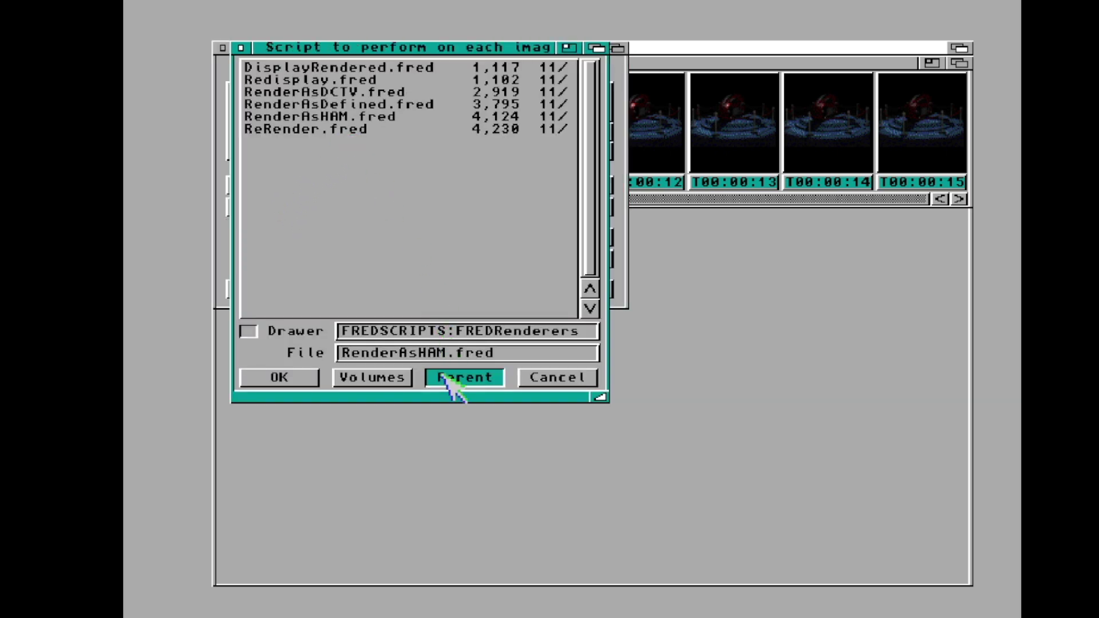
click(324, 104)
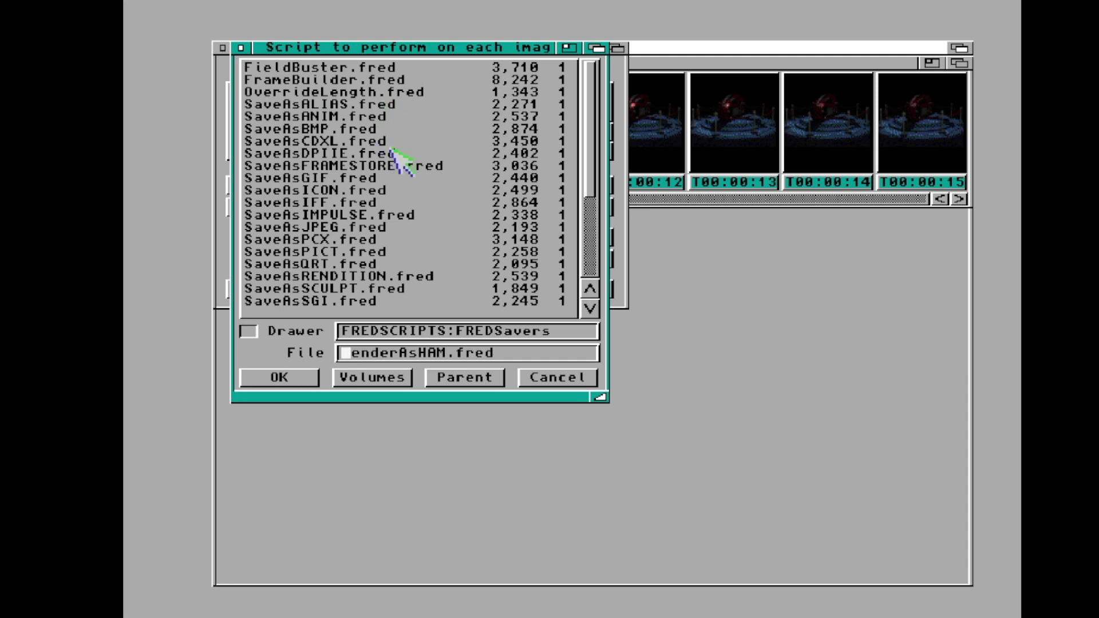
click(325, 118)
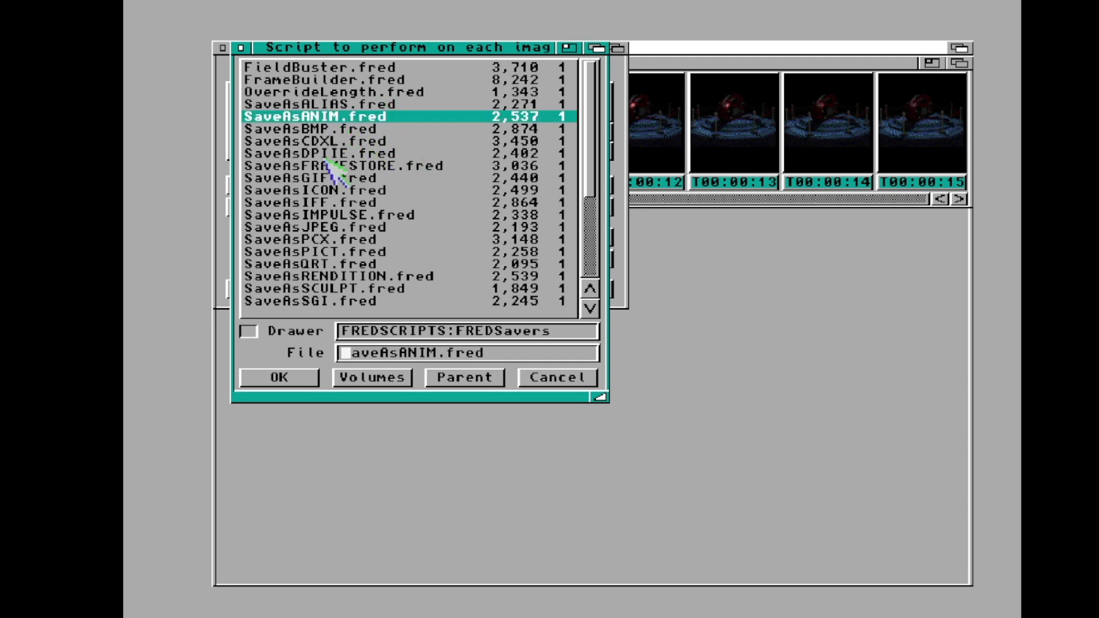
click(306, 376)
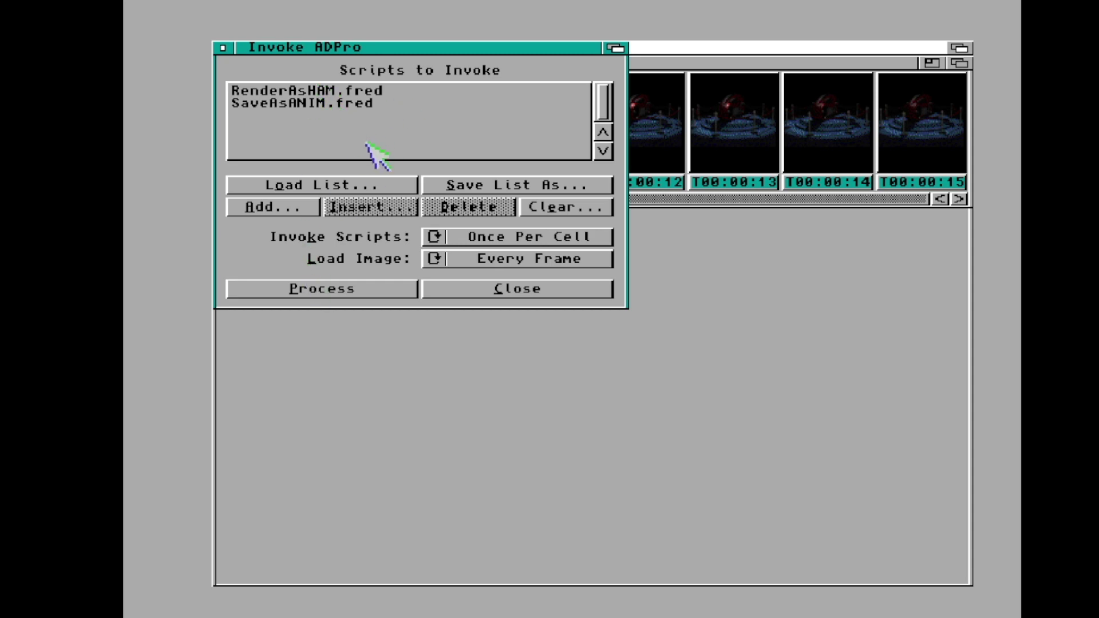
Process the frames using Low Res, NTSC, non-interlaced, horizontal and vertical overscan, and HAM8 as the RenderAsHAM settings.
click(340, 290)
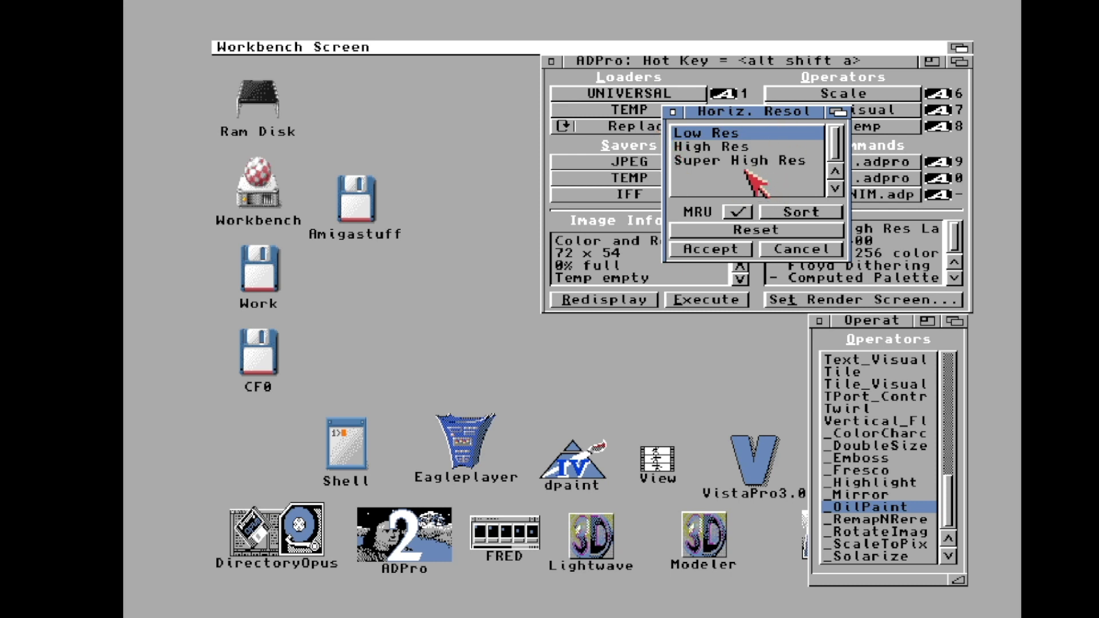
click(709, 249)
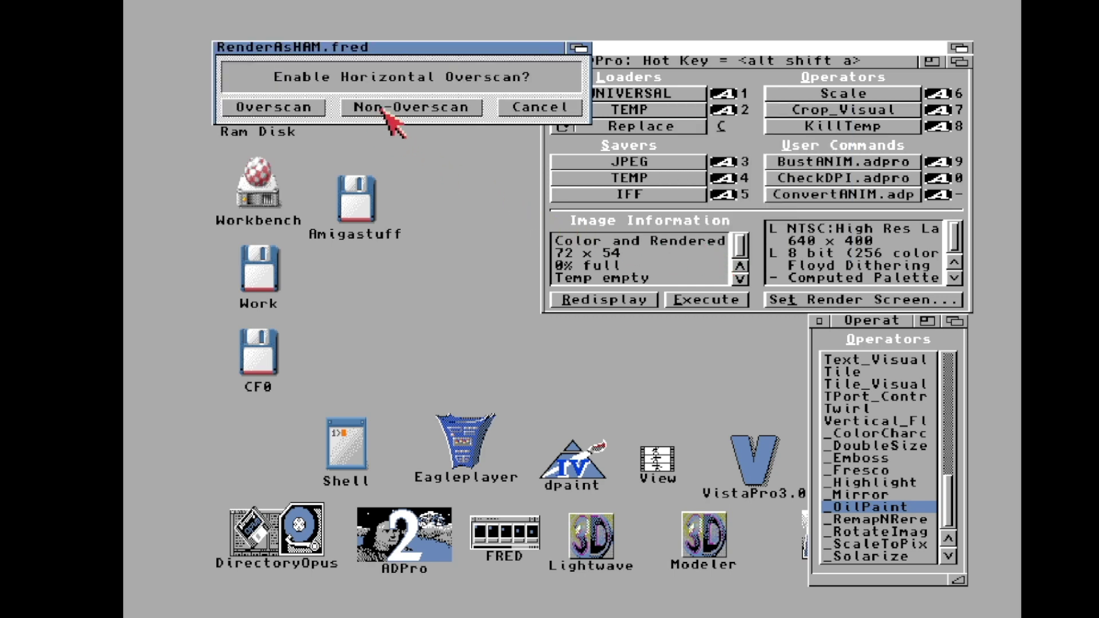
click(298, 110)
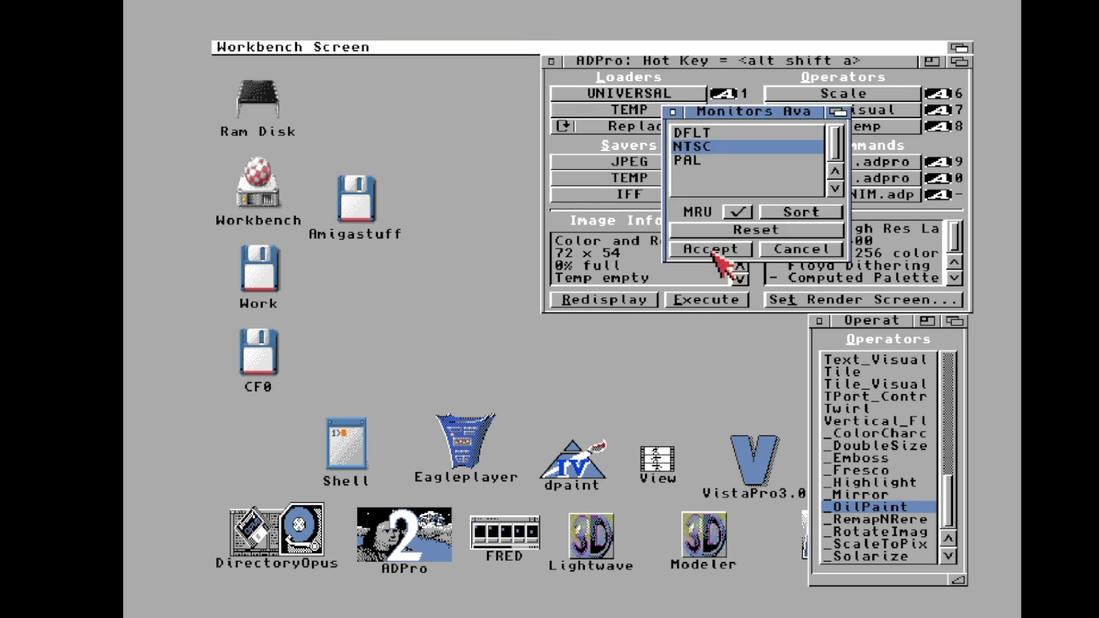
click(711, 249)
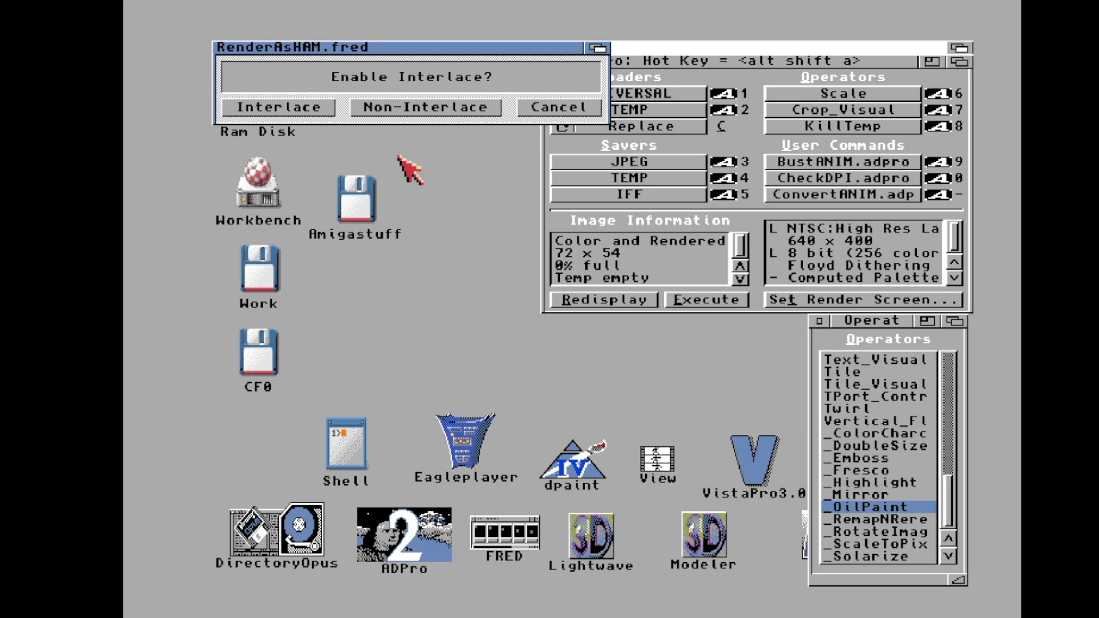
click(402, 109)
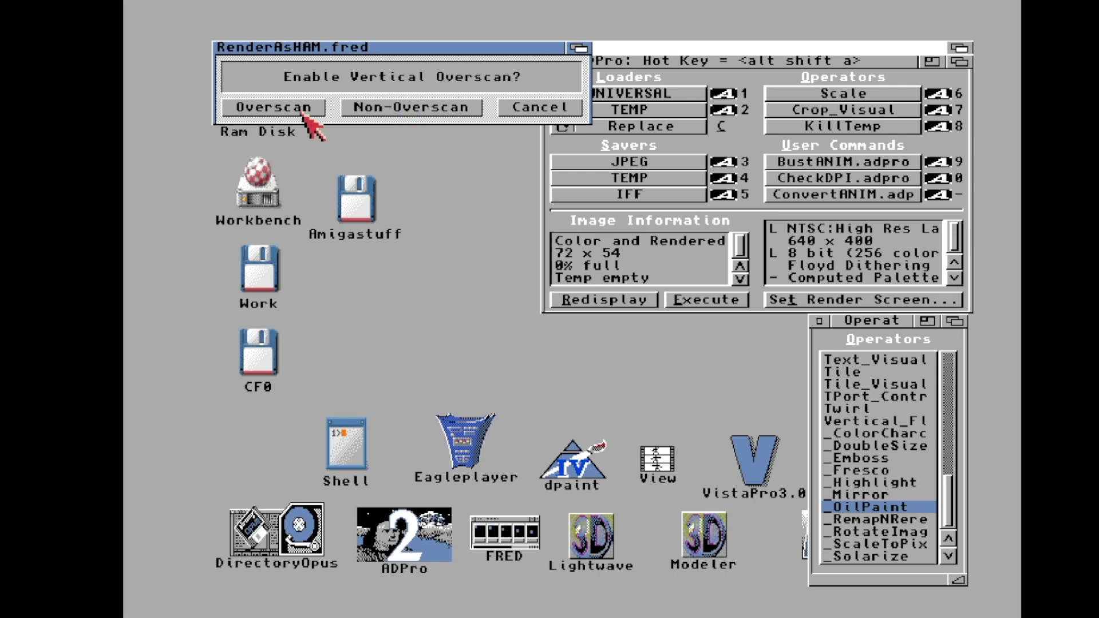
click(302, 111)
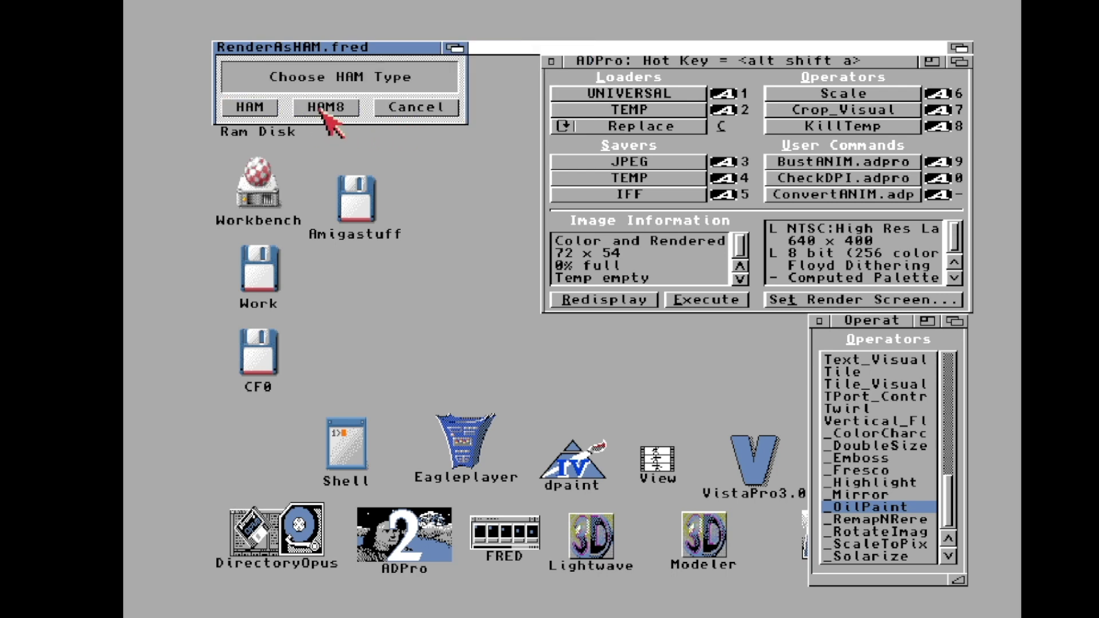
click(323, 107)
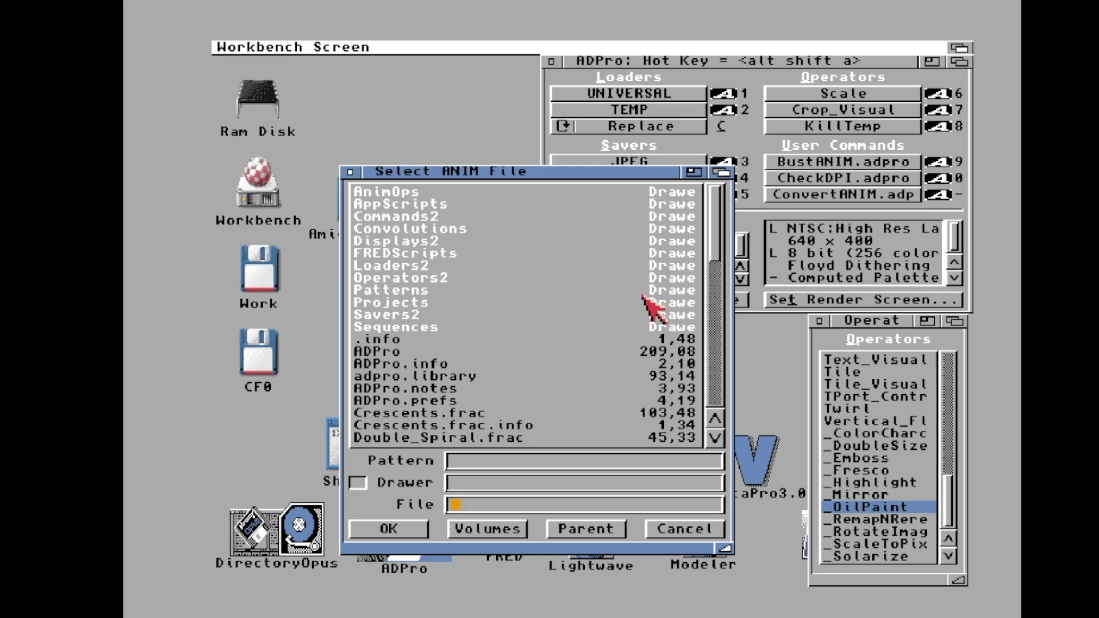
Choose the ANIM output file starting from the volume list, with BYTE compression and Smaller File Size optimization.
click(484, 529)
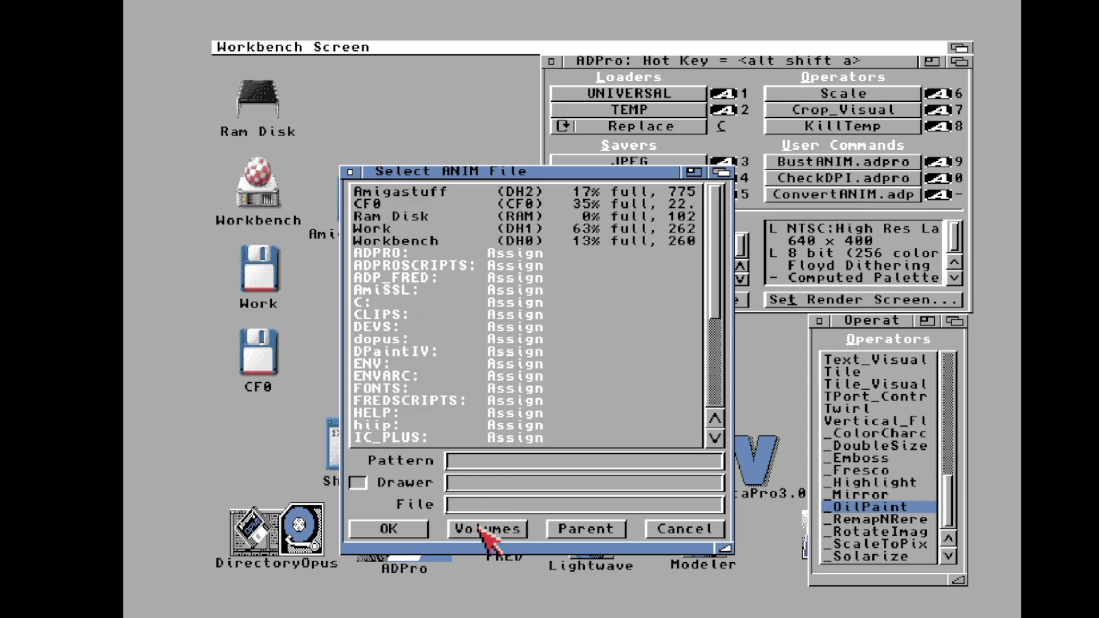
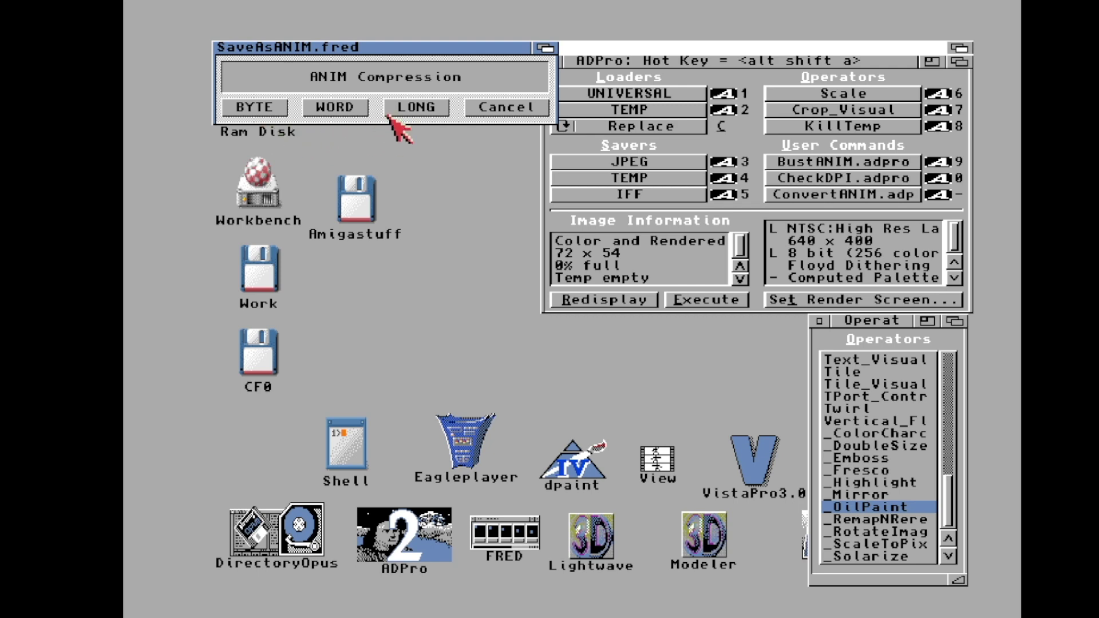
click(279, 111)
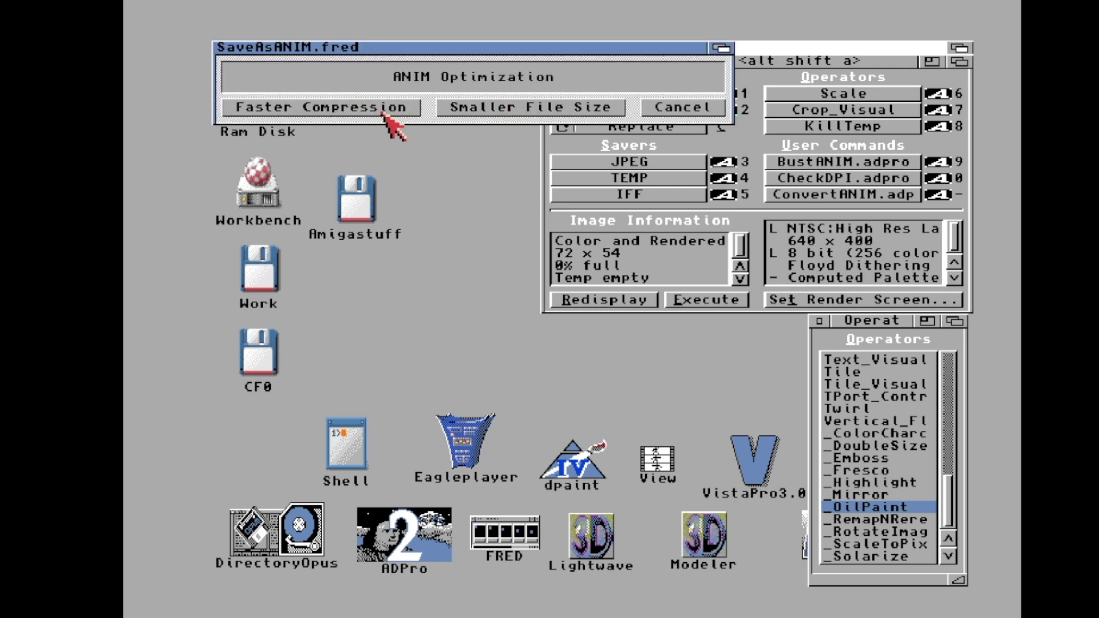
click(458, 107)
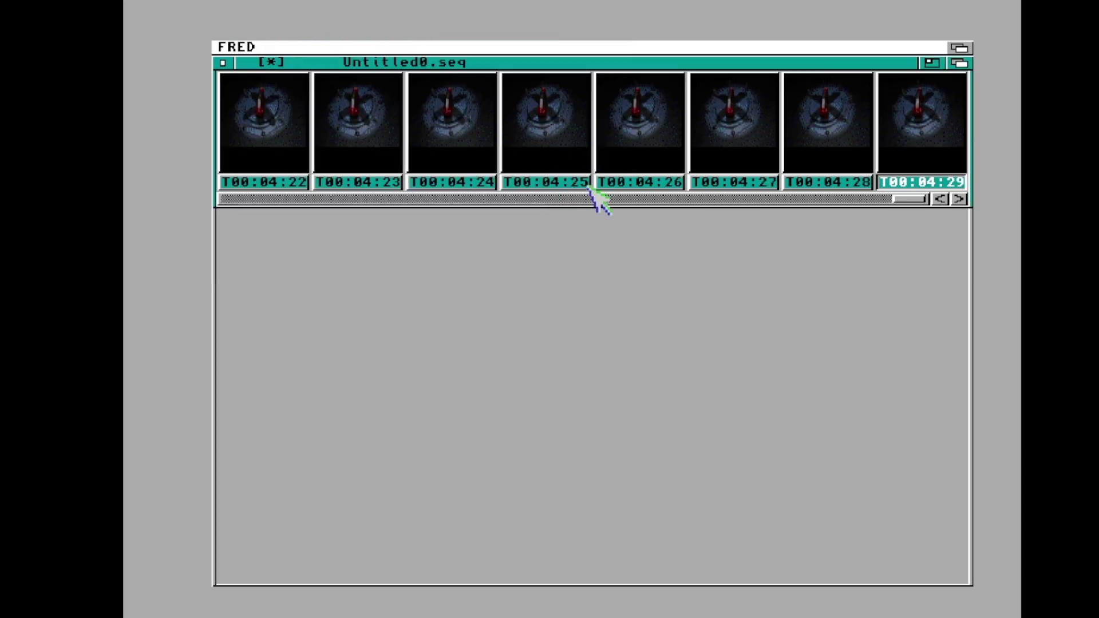
Quit FRED without saving the changed sequence and close Art Department Professional.
click(493, 313)
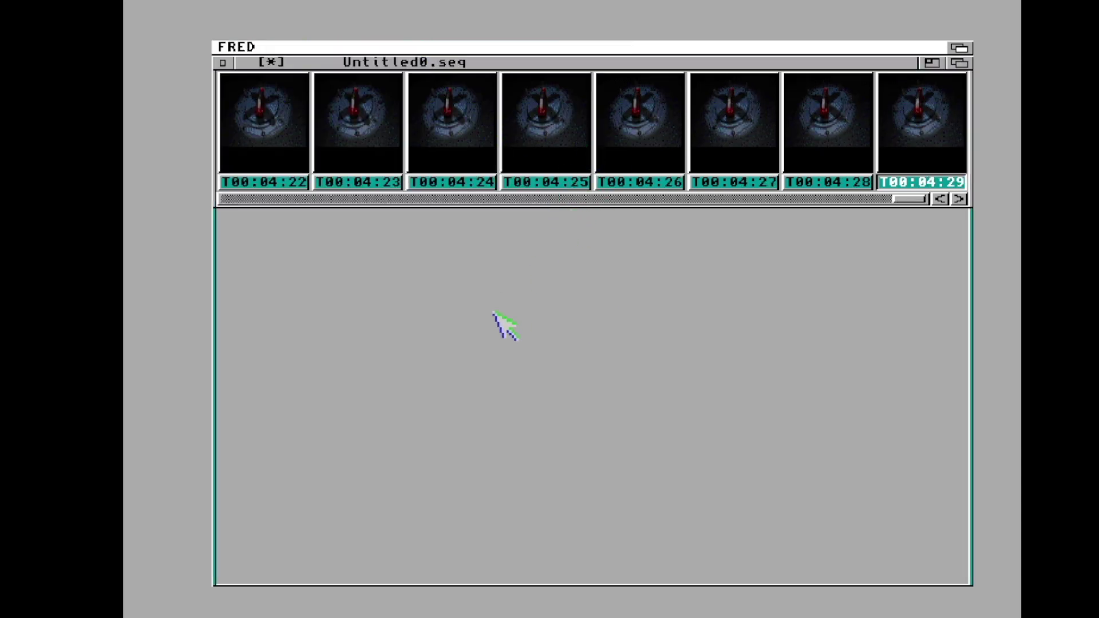
right_drag(229, 46, 268, 182)
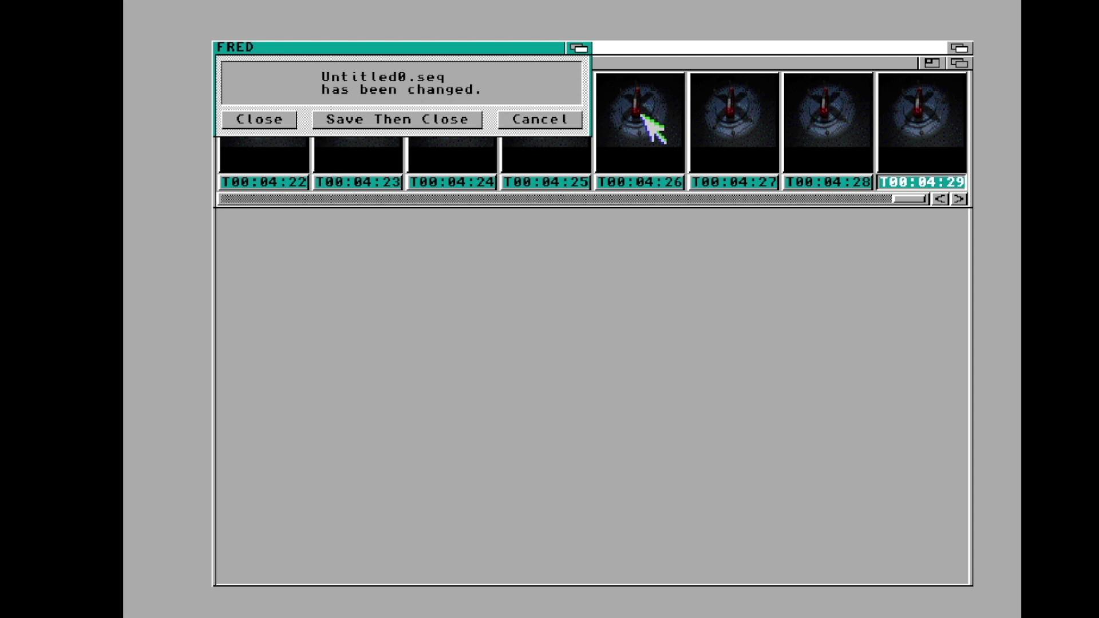
click(248, 122)
click(549, 63)
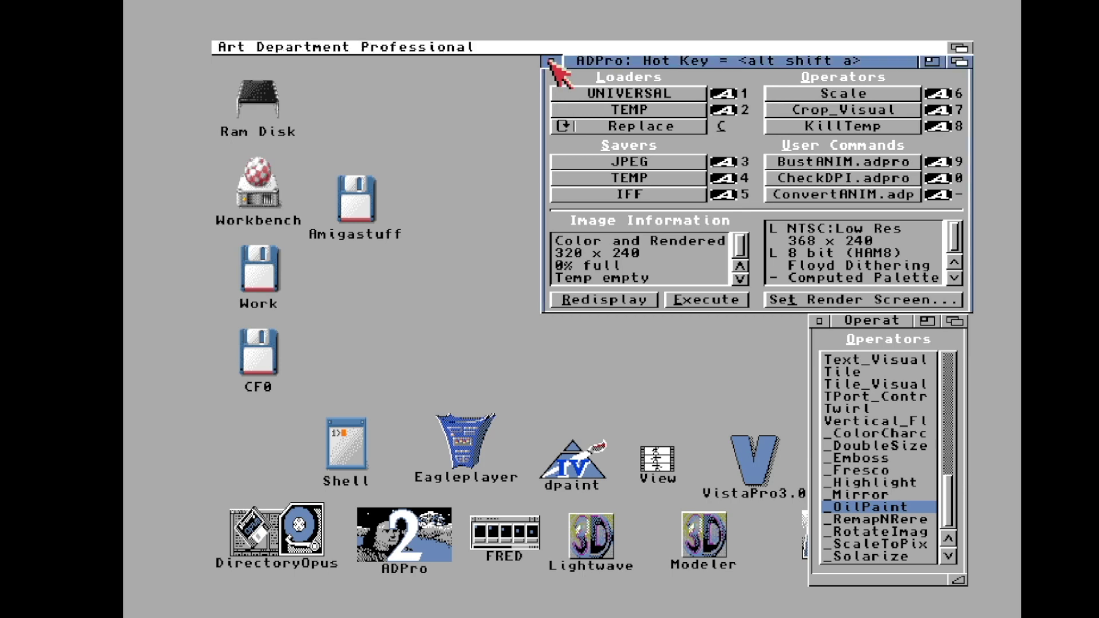
click(551, 62)
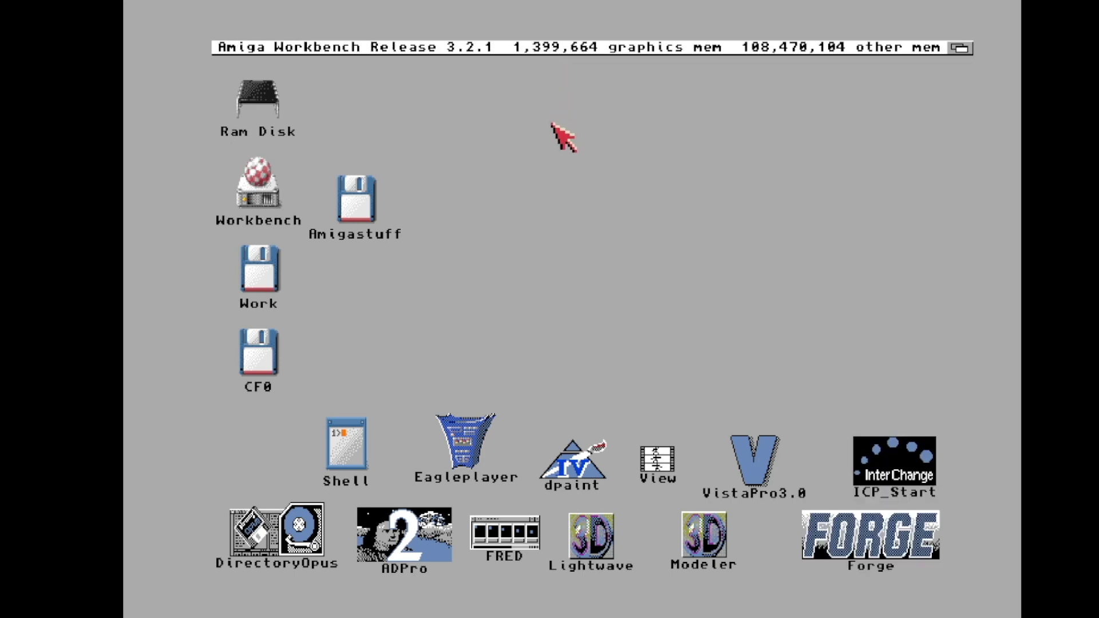
Play tronAd.anim from DH1:Lightwave/Anims in View, and exit View when playback ends.
double_click(656, 464)
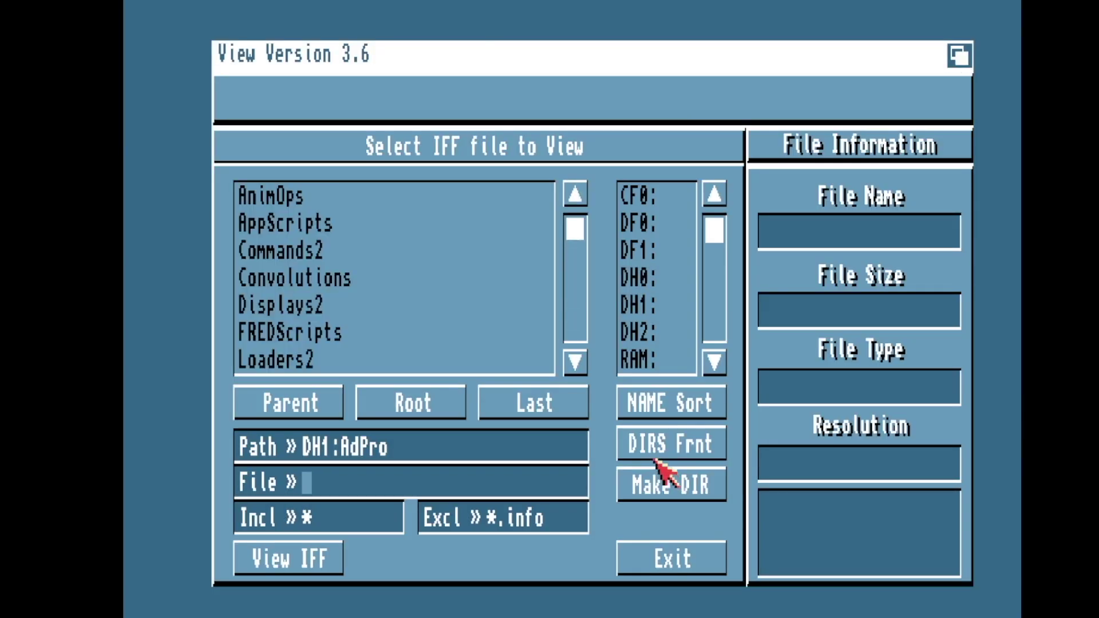
click(630, 303)
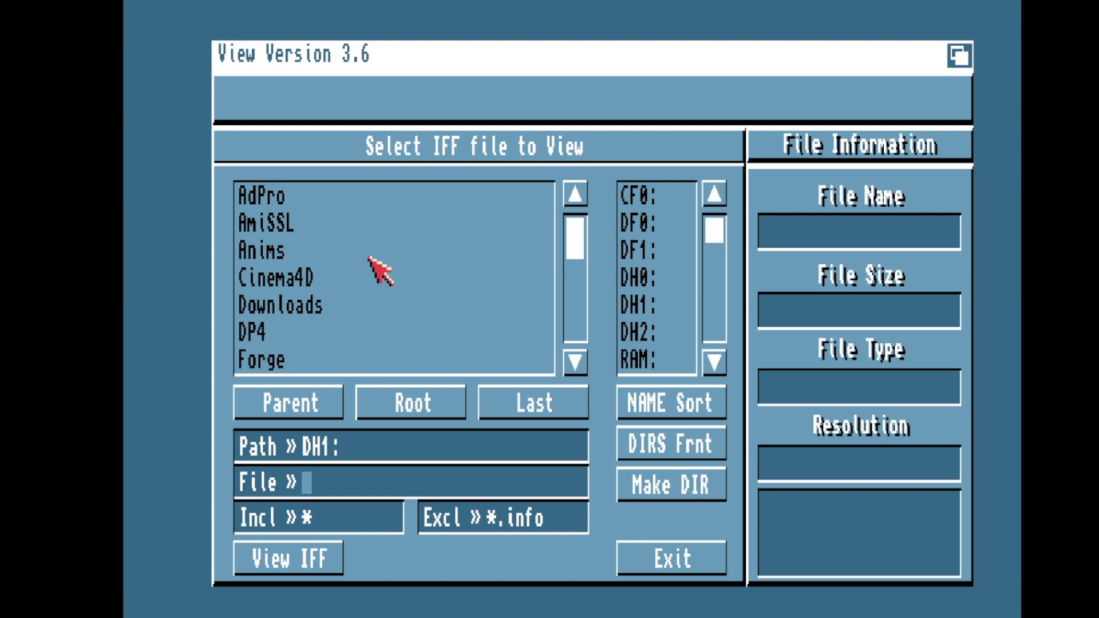
drag(570, 247, 569, 286)
click(312, 281)
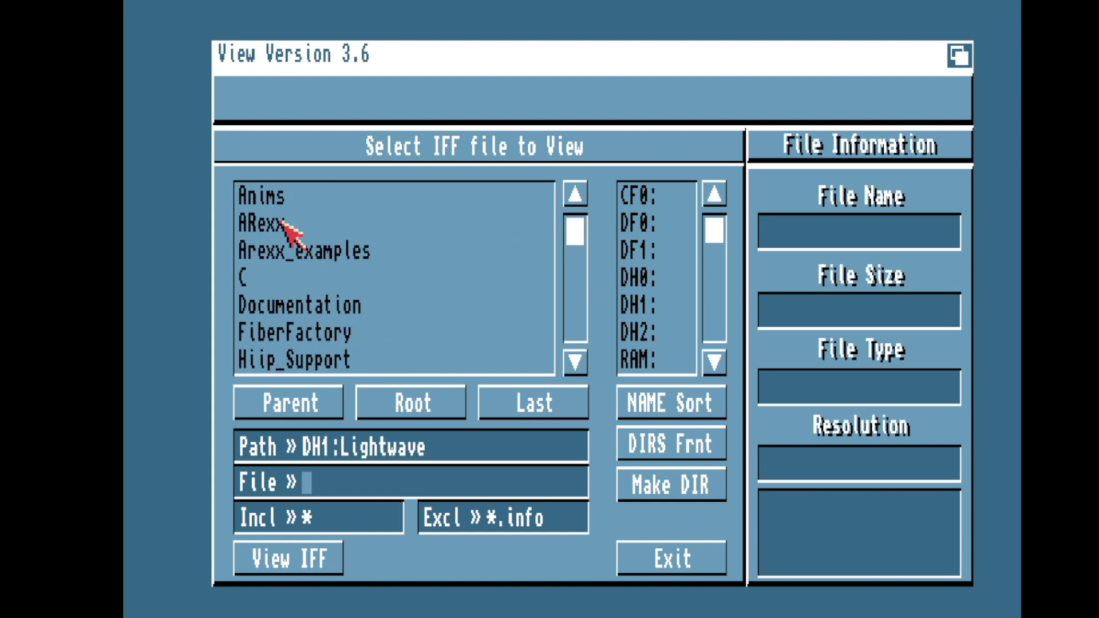
click(283, 194)
click(324, 200)
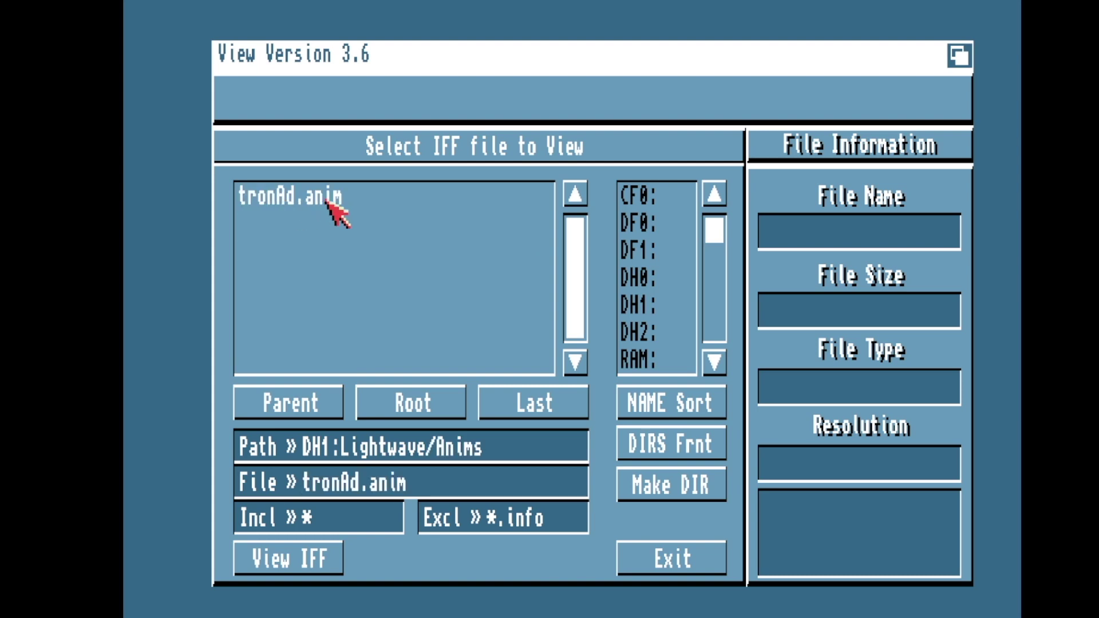
click(325, 550)
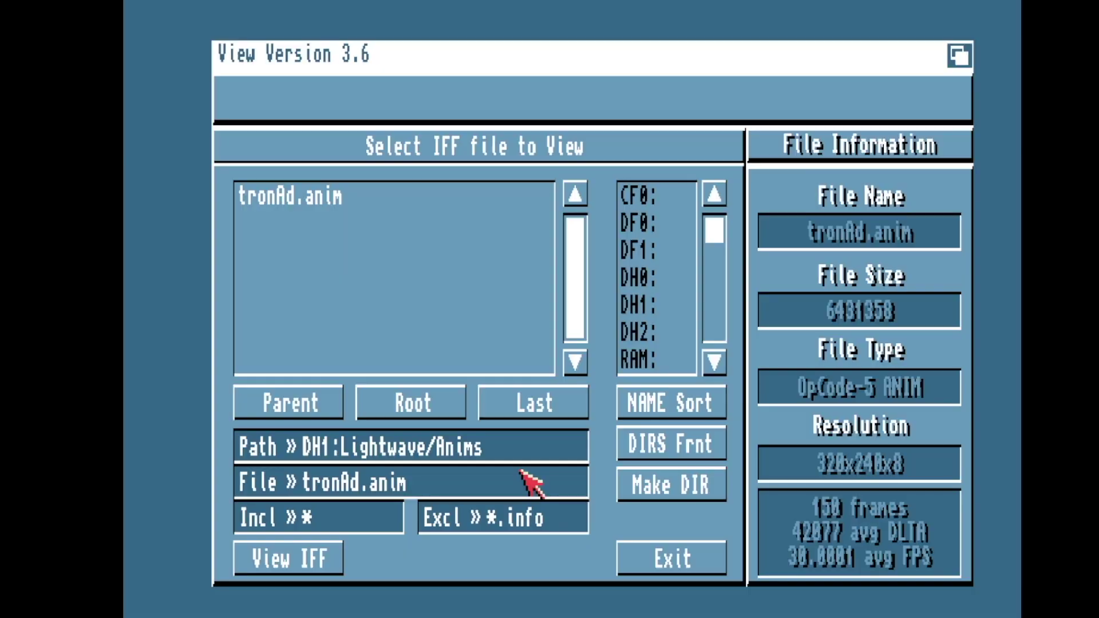
click(644, 564)
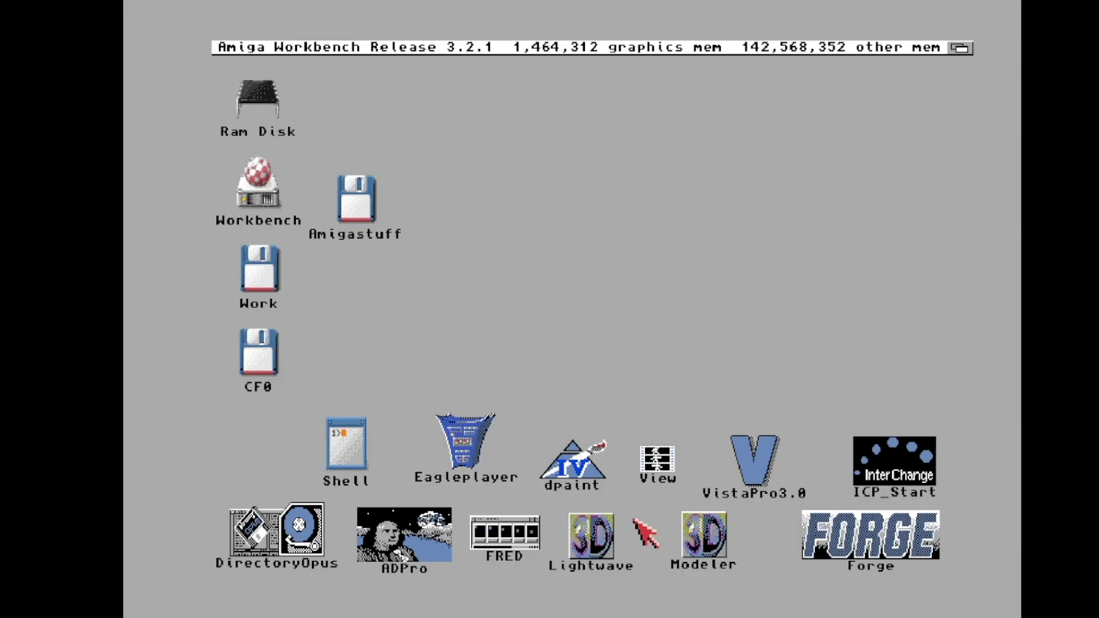
Launch FRED and Art Department Professional from the Workbench, and return to the FRED screen.
double_click(530, 524)
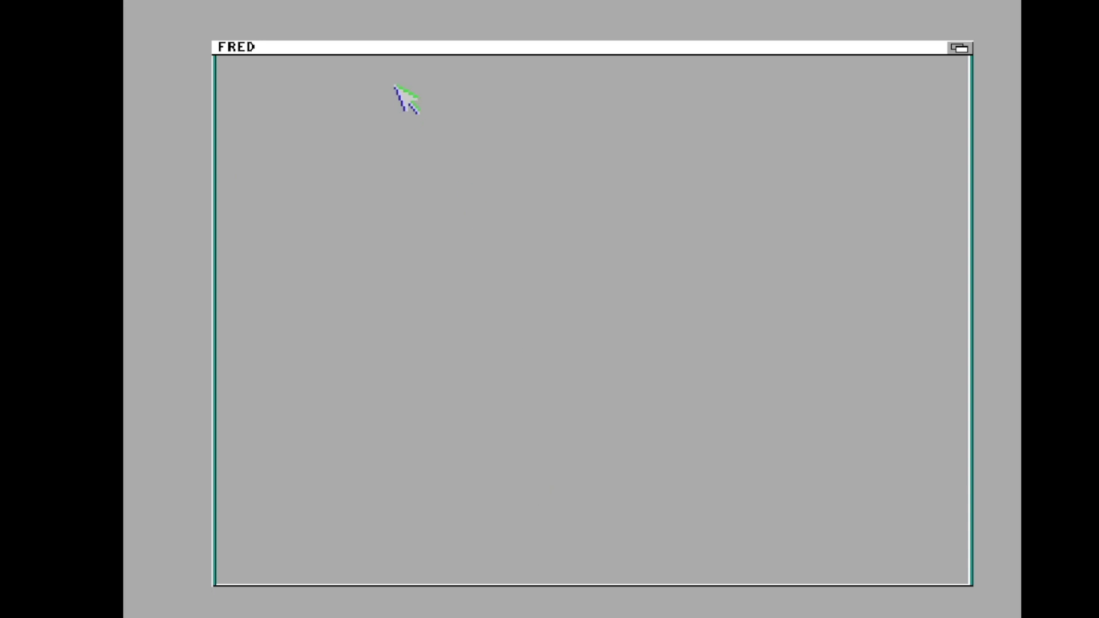
right_drag(387, 77, 368, 50)
click(959, 48)
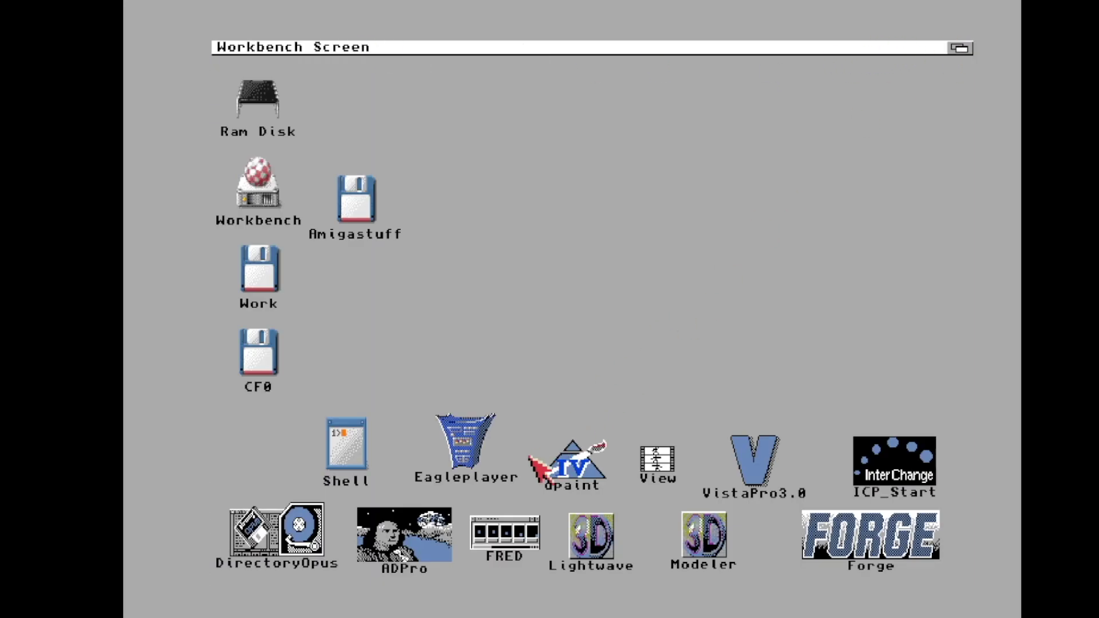
double_click(409, 533)
click(966, 47)
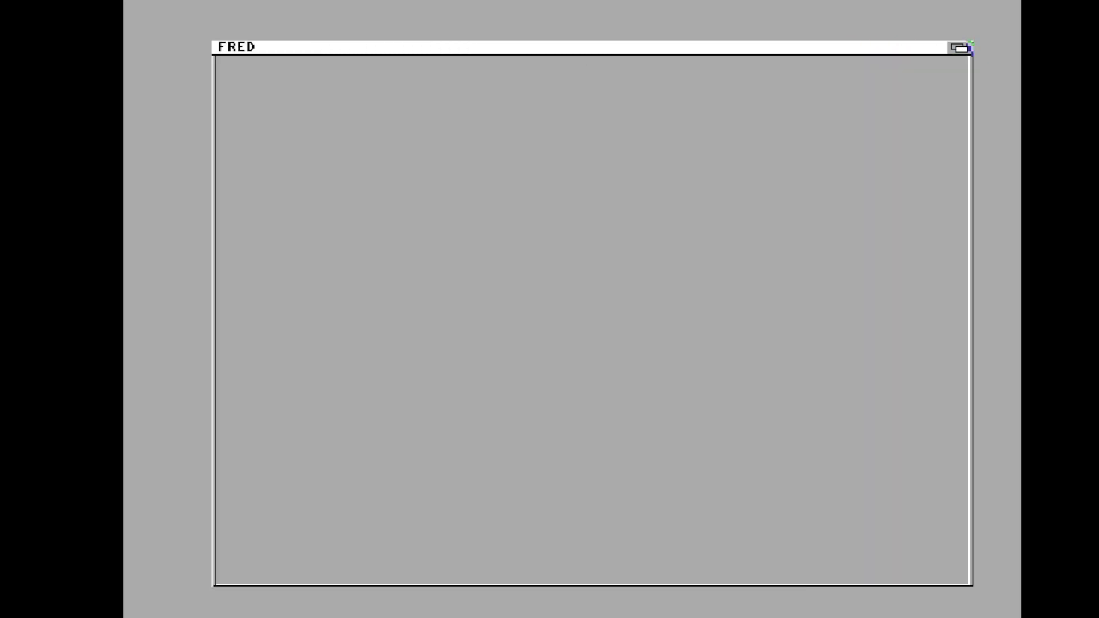
click(274, 51)
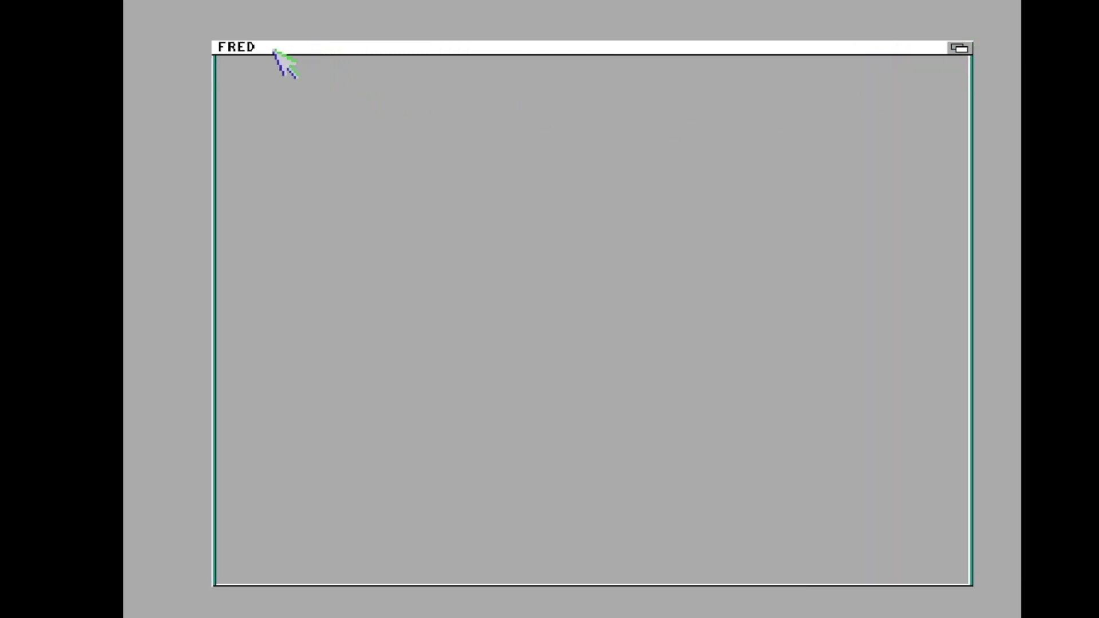
Create a new FRED sequence and load the frames from the Amigastuff:Renders/TronAd drawer into it.
right_drag(273, 50, 264, 65)
right_drag(345, 98, 505, 91)
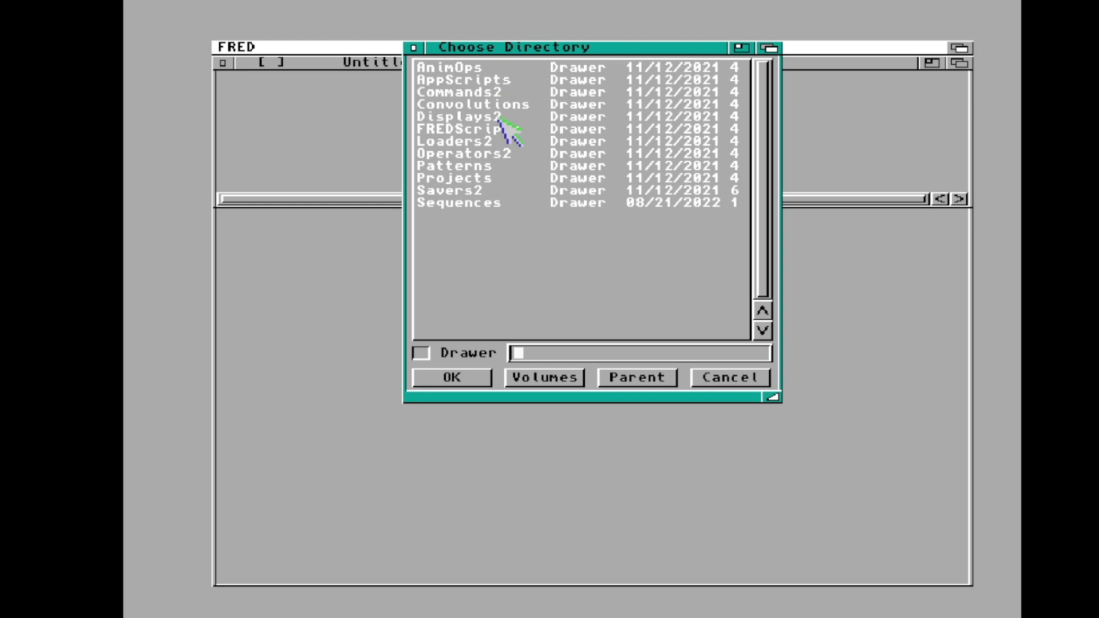
click(565, 376)
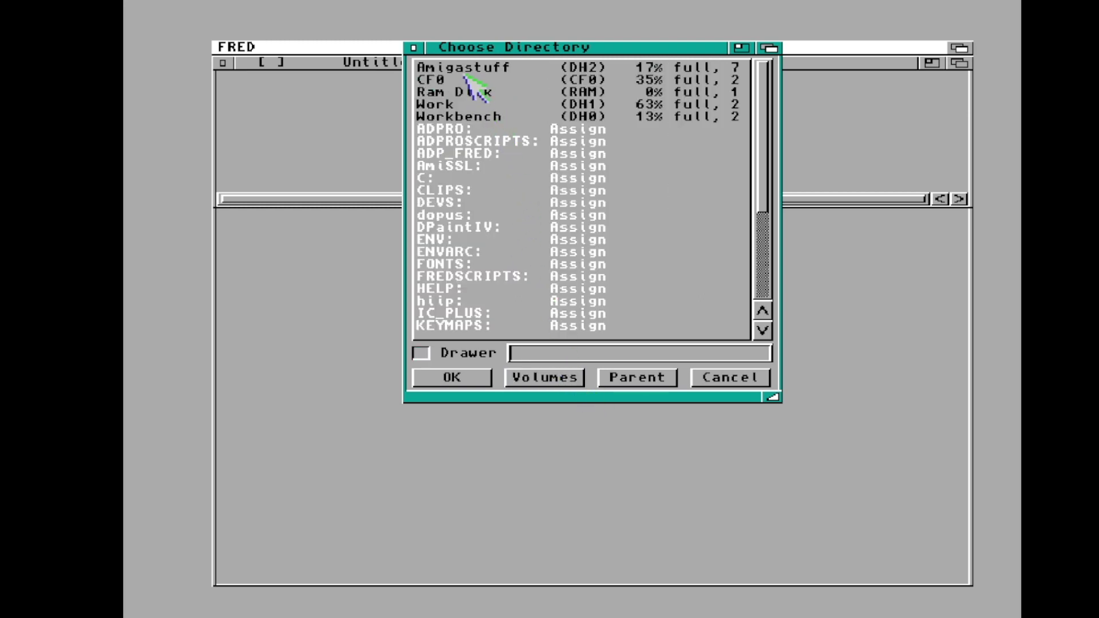
click(464, 67)
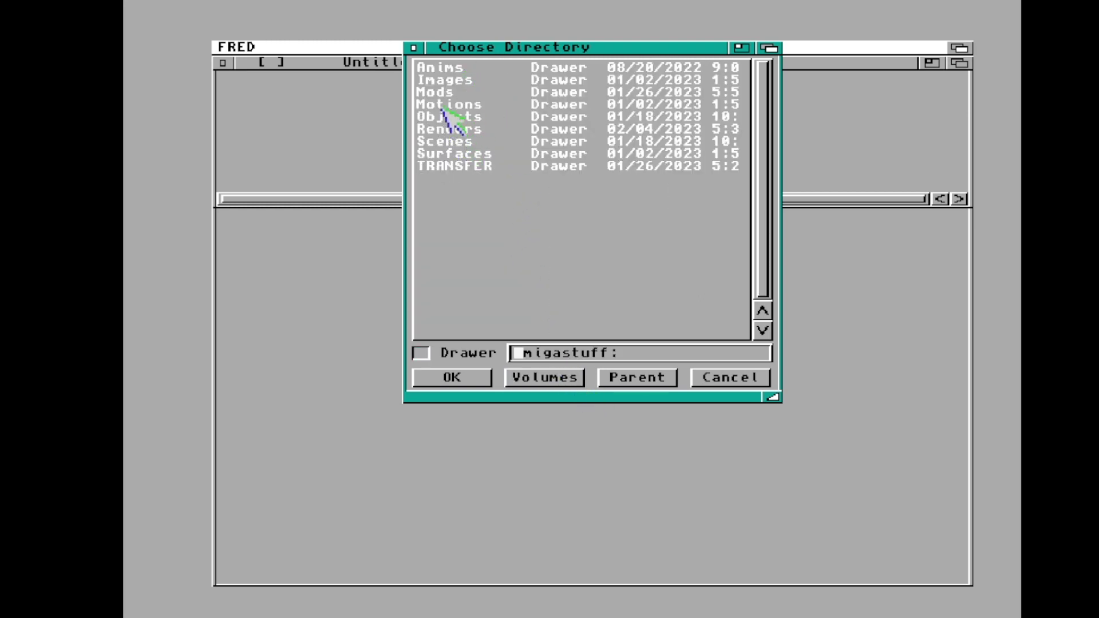
click(450, 129)
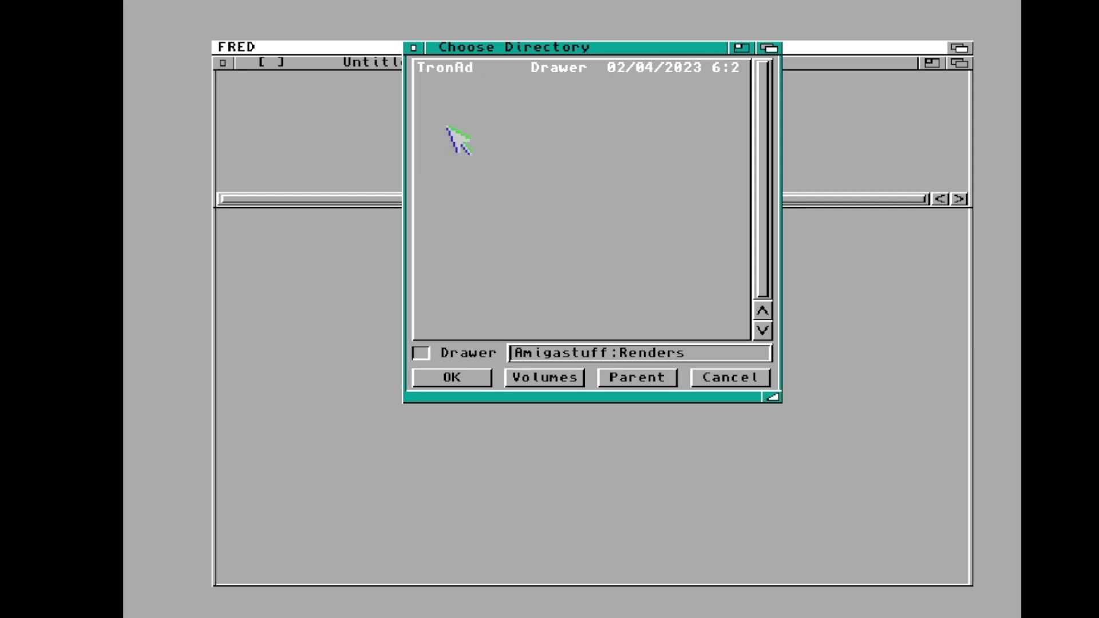
click(449, 67)
click(450, 69)
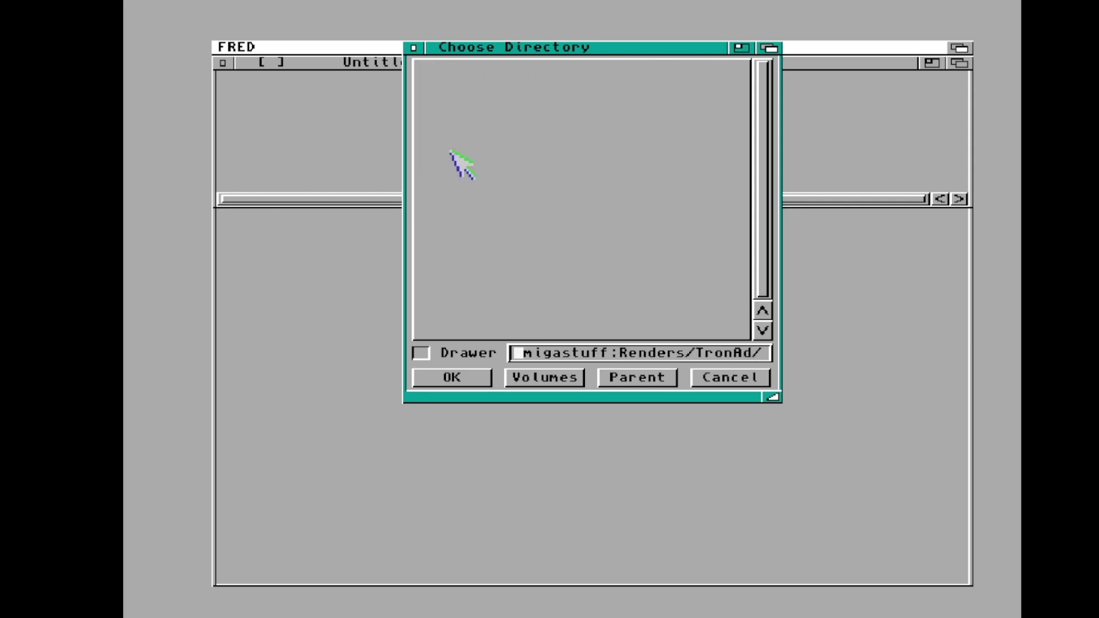
click(469, 379)
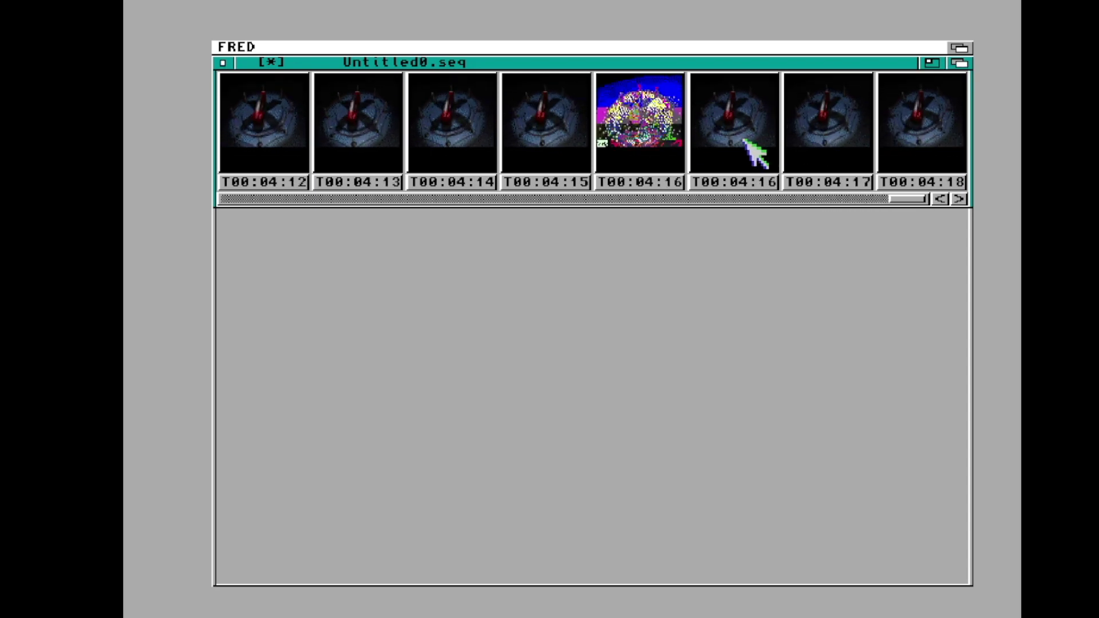
Select all the sequence's cells and add RenderAsHAM.fred from the FREDRenderers drawer to the ADPro scripts to invoke.
drag(907, 199, 411, 218)
right_drag(412, 68, 504, 63)
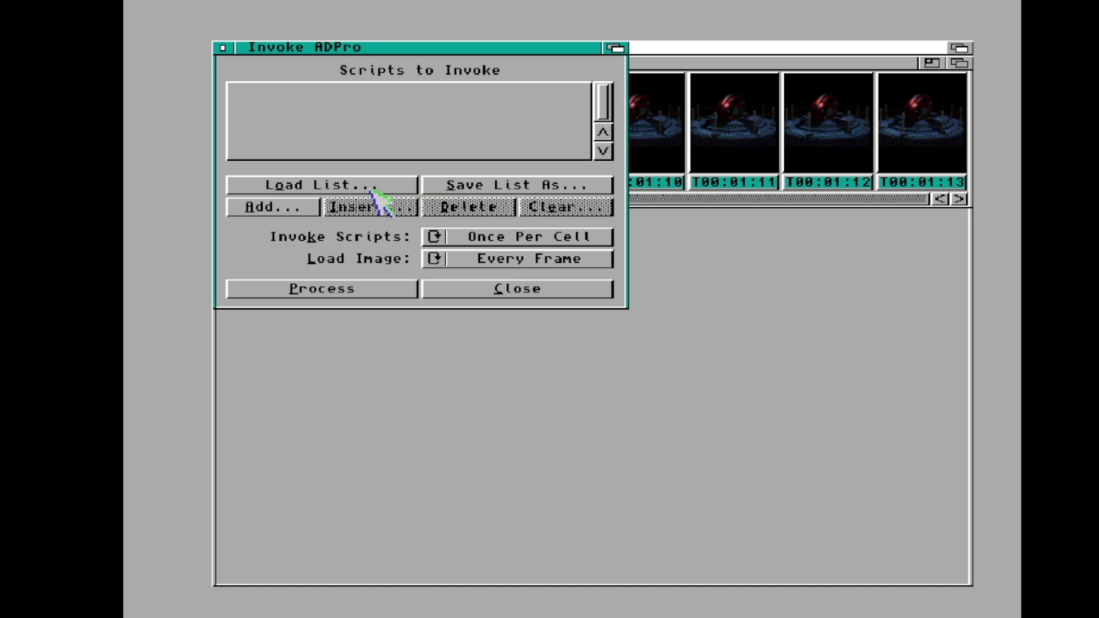
click(279, 210)
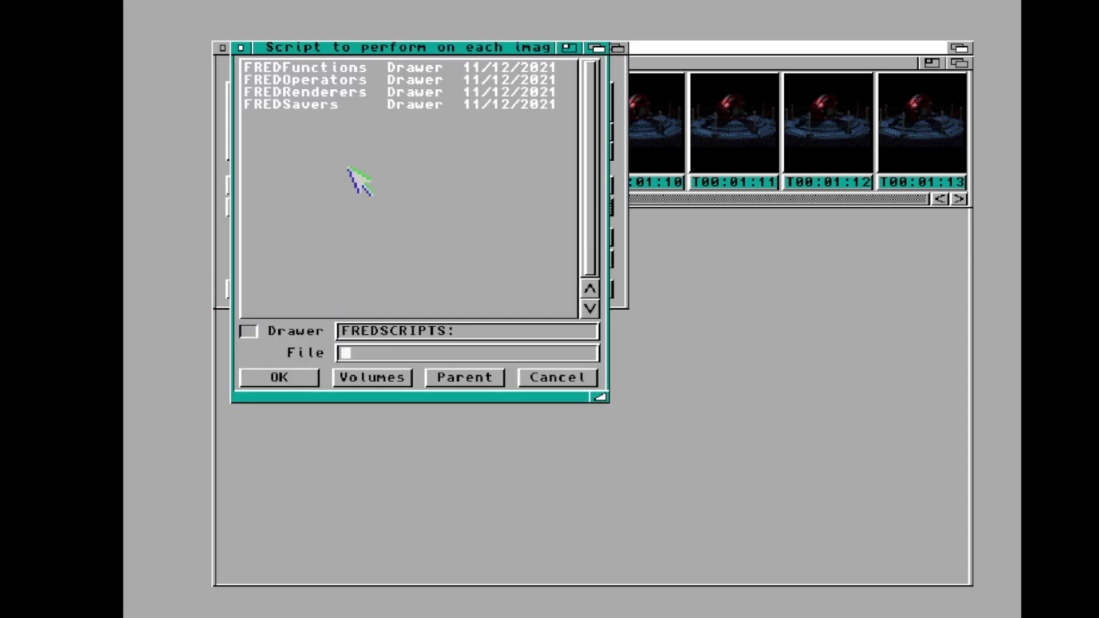
click(321, 91)
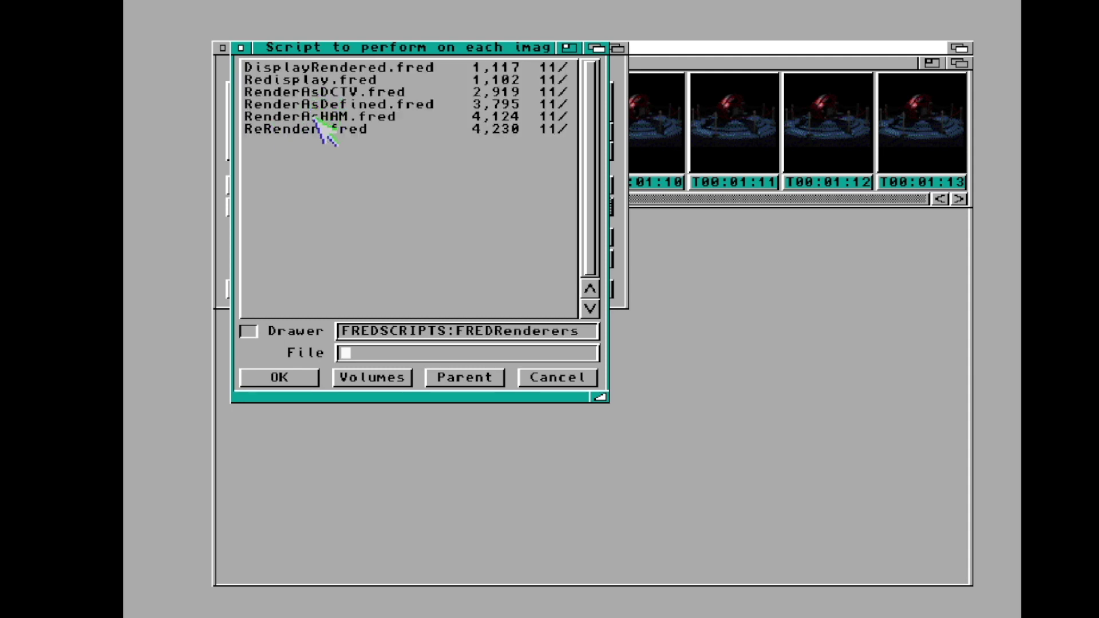
double_click(315, 117)
Add SaveAsANIM.fred from the FREDSavers drawer as the second script to invoke.
click(285, 208)
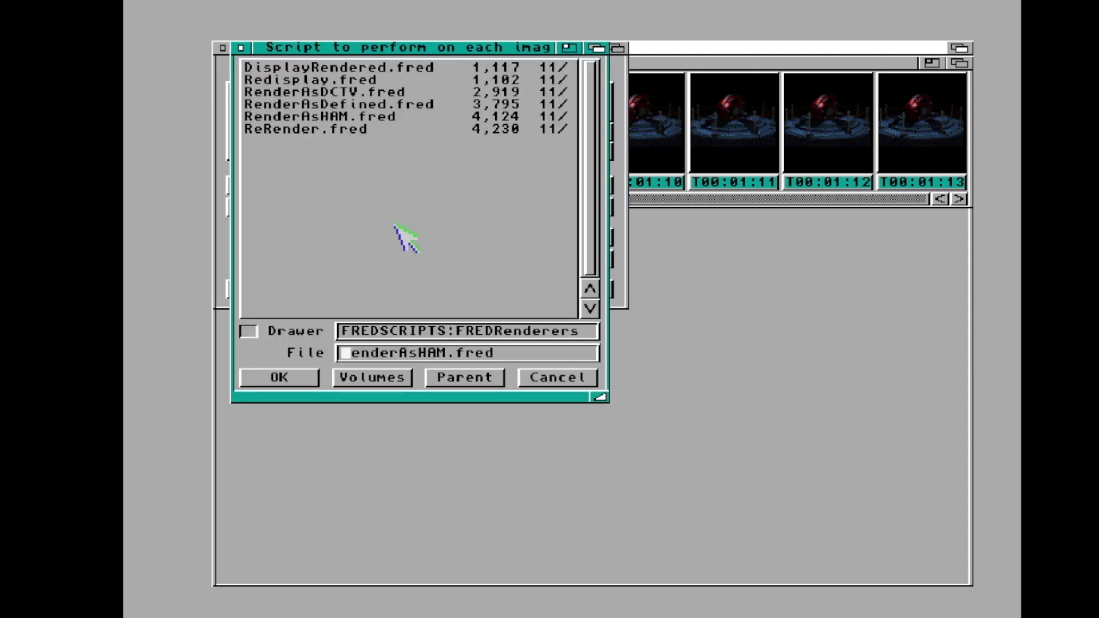
click(455, 383)
double_click(295, 108)
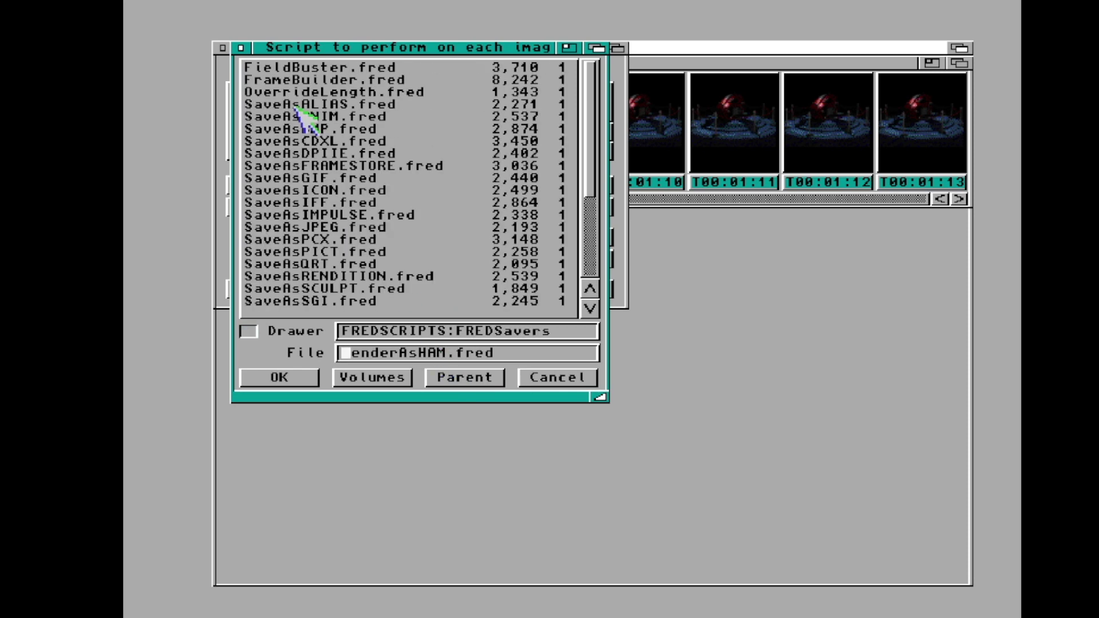
double_click(321, 116)
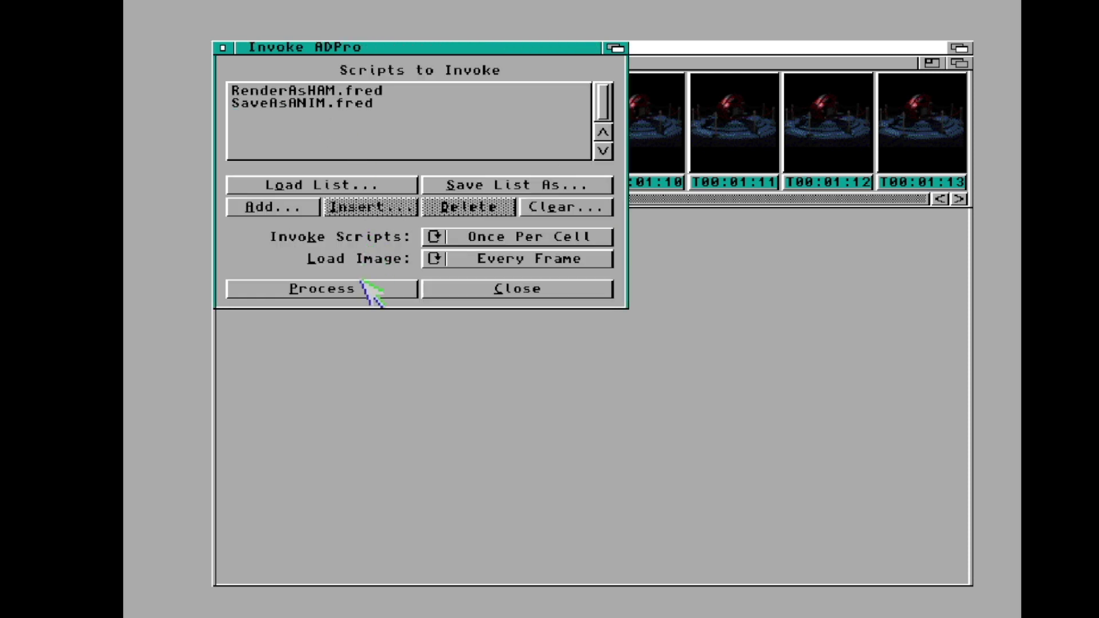
Process the selected cells with RenderAsHAM set to Low Res, NTSC, non-interlaced, horizontal and vertical overscan, and HAM8.
click(369, 289)
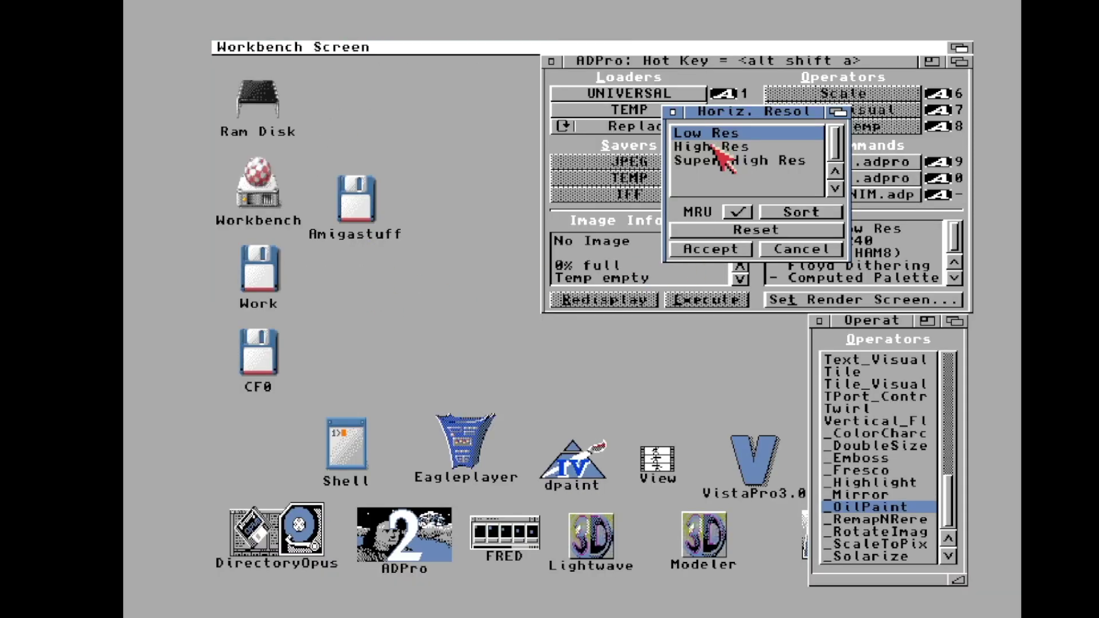
click(701, 250)
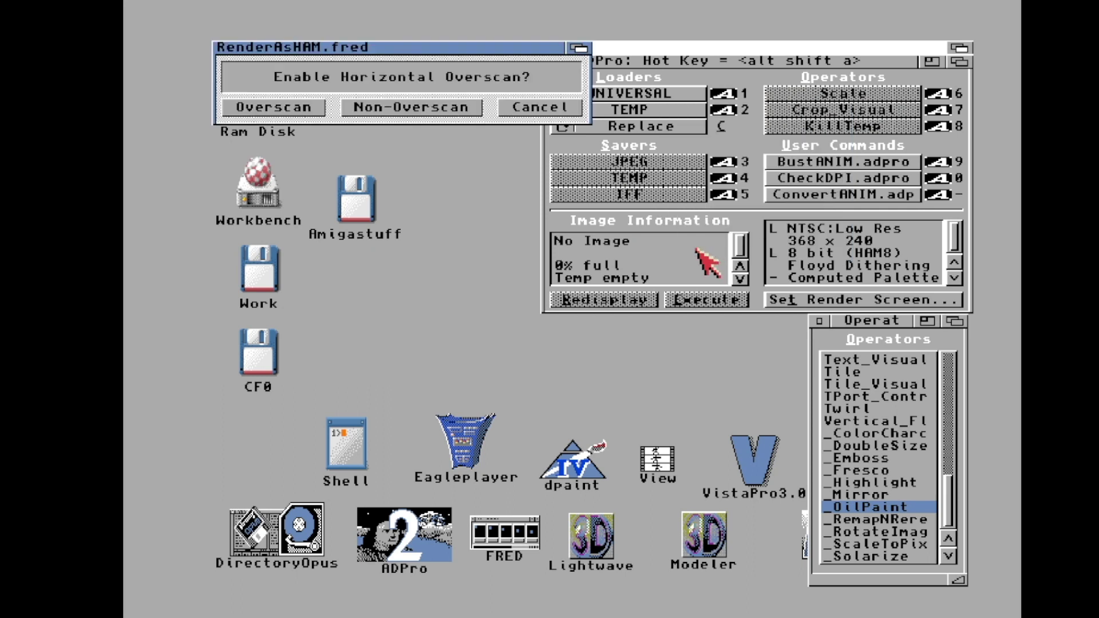
click(285, 110)
click(708, 248)
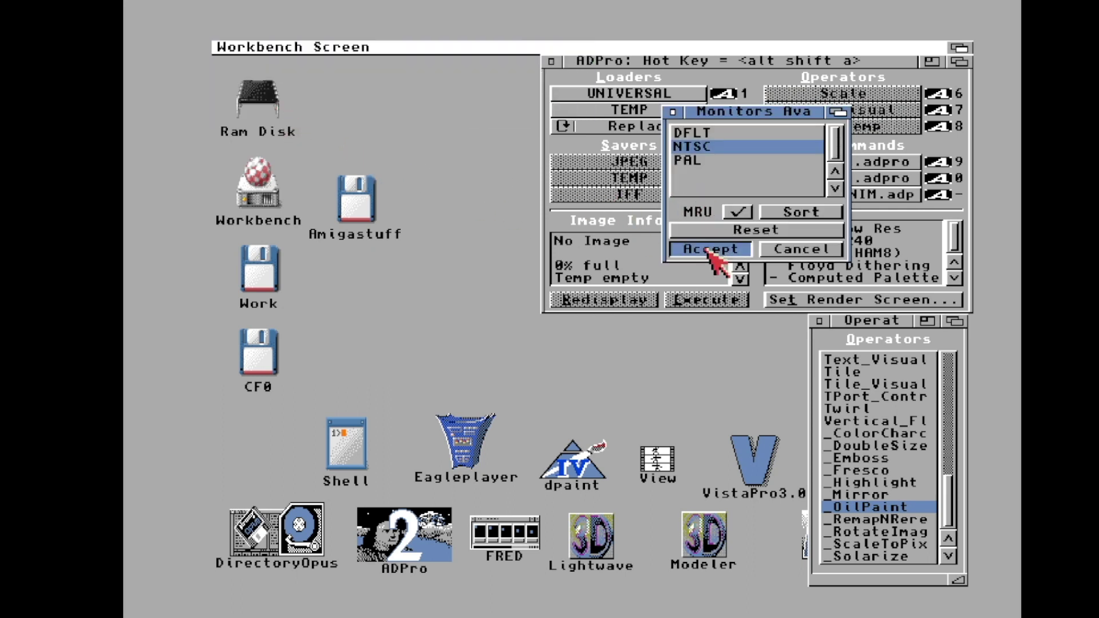
click(395, 112)
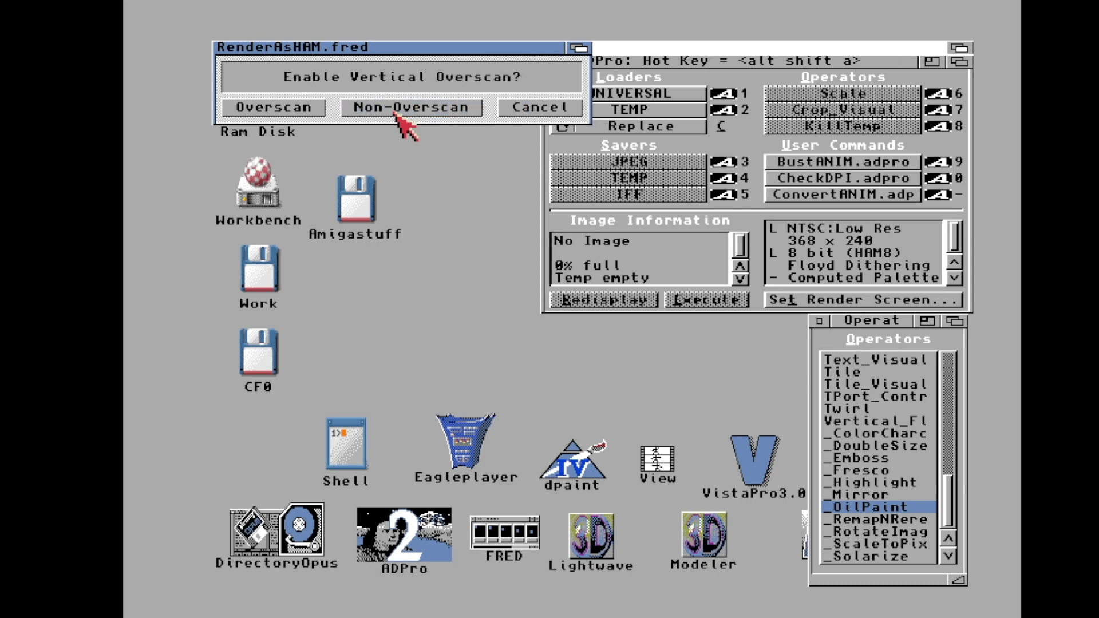
click(313, 113)
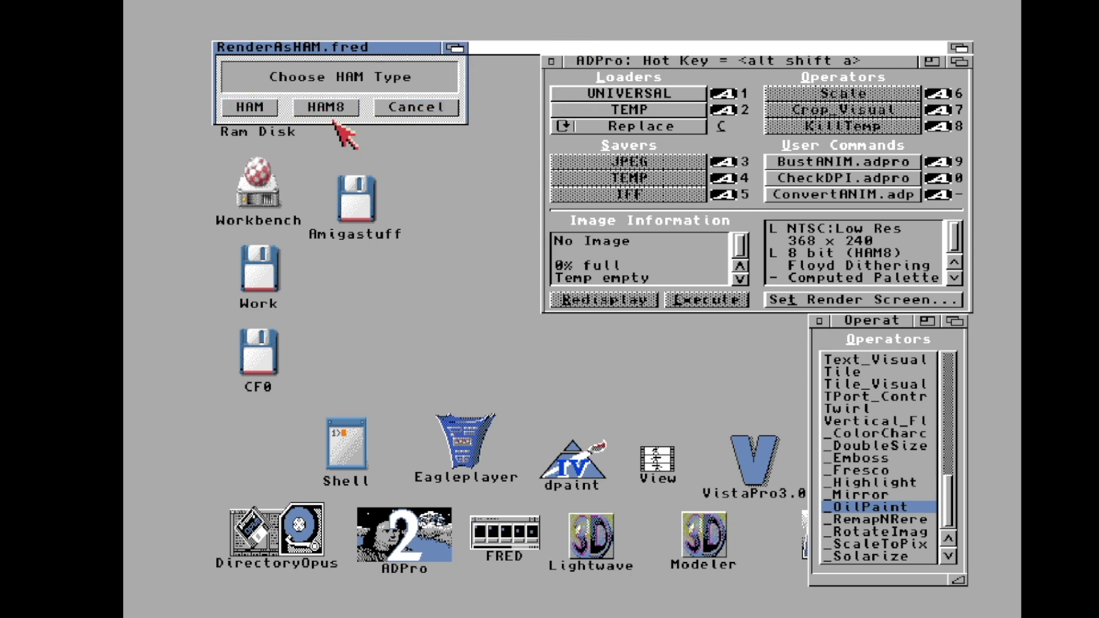
click(332, 106)
click(738, 281)
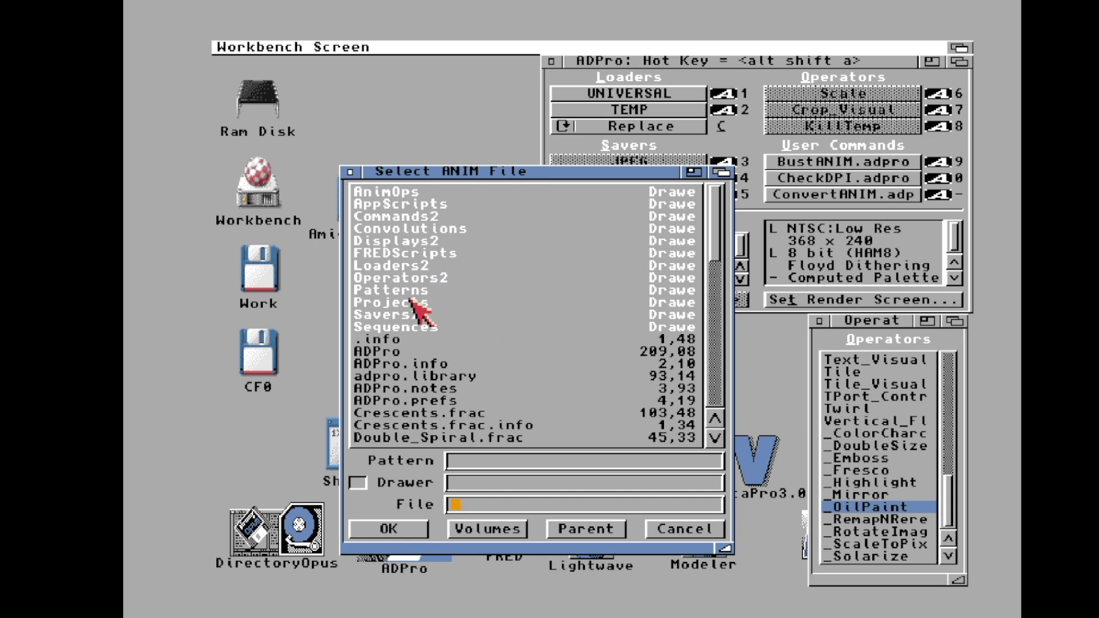
Set the ANIM output to a file with a name starting with Tron in the Amigastuff:Anims drawer.
click(475, 530)
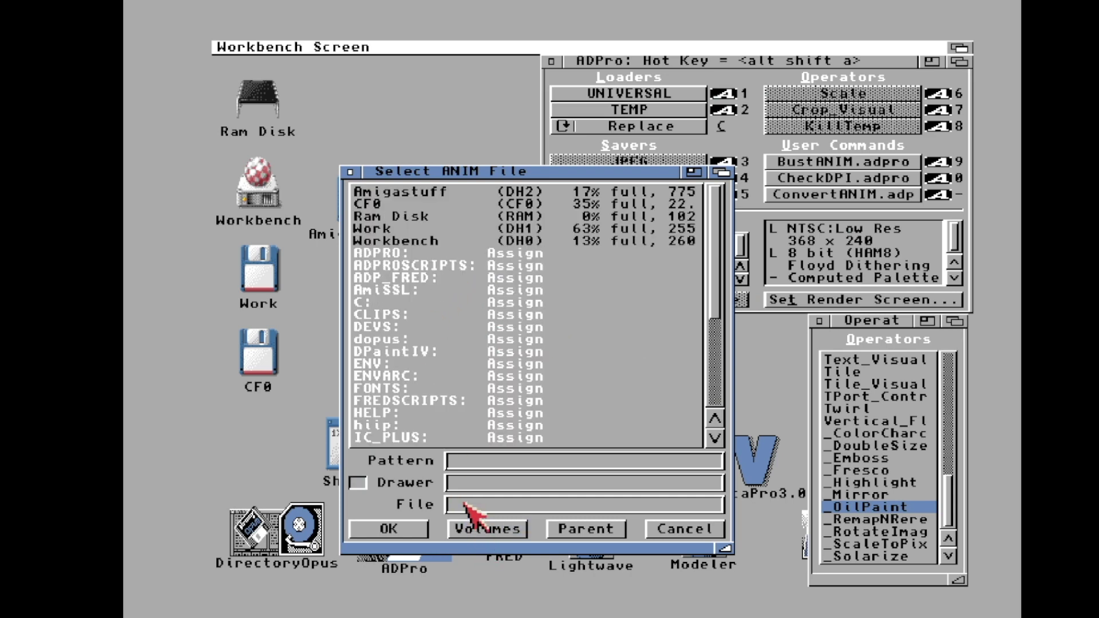
click(387, 192)
click(388, 194)
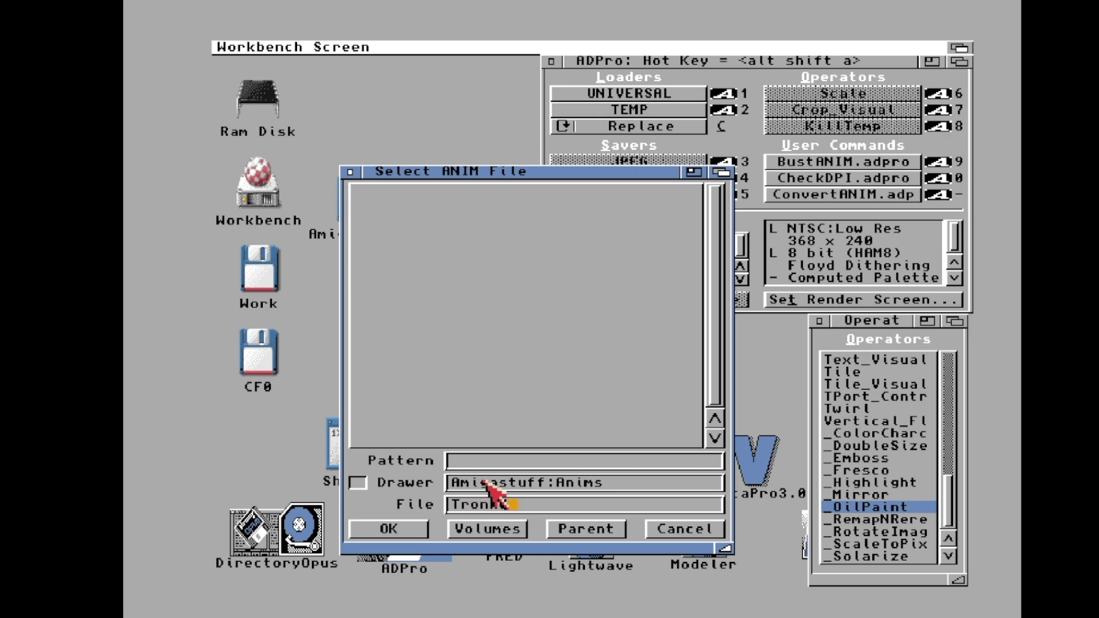
key(Return)
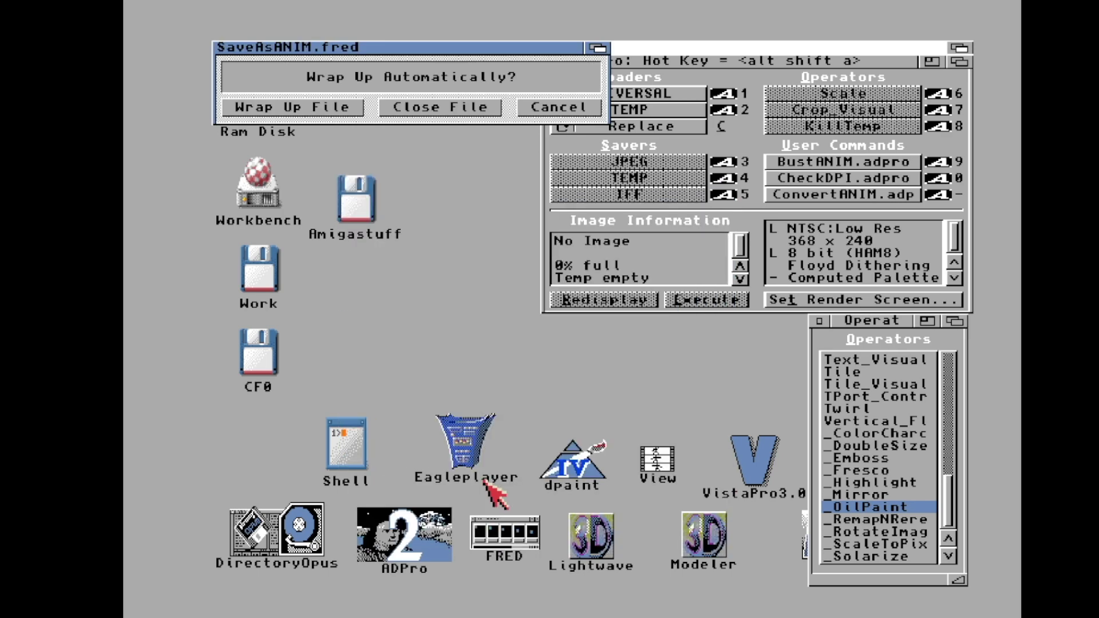
Set the ANIM save options to wrap up the file automatically, with an unlocked palette, BYTE compression and Smaller File Size optimization.
click(343, 107)
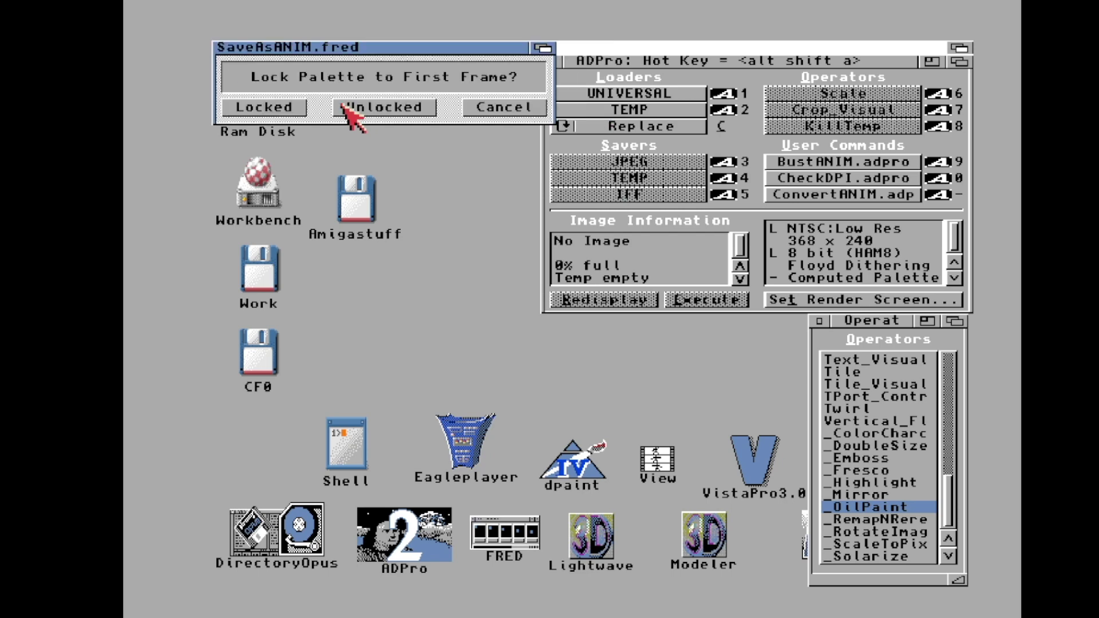
click(390, 108)
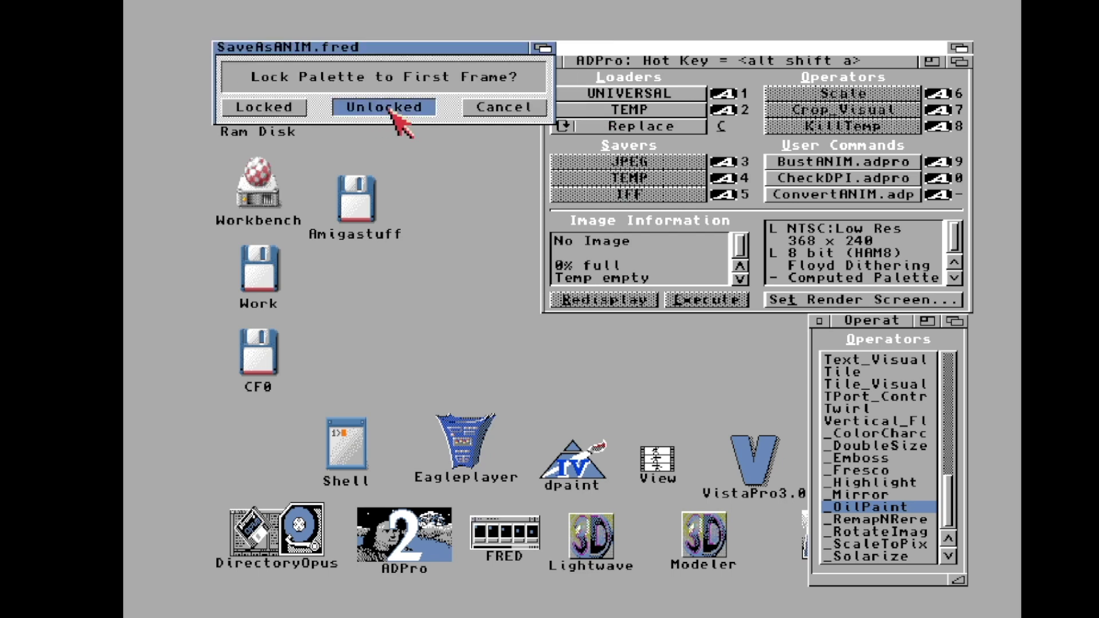
click(259, 112)
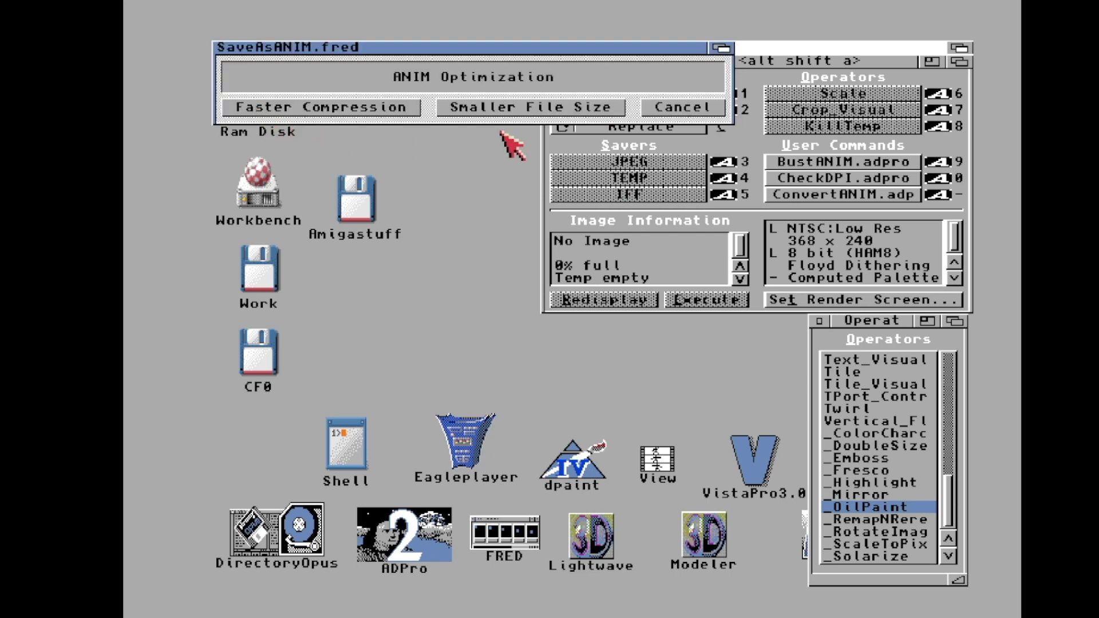
click(530, 109)
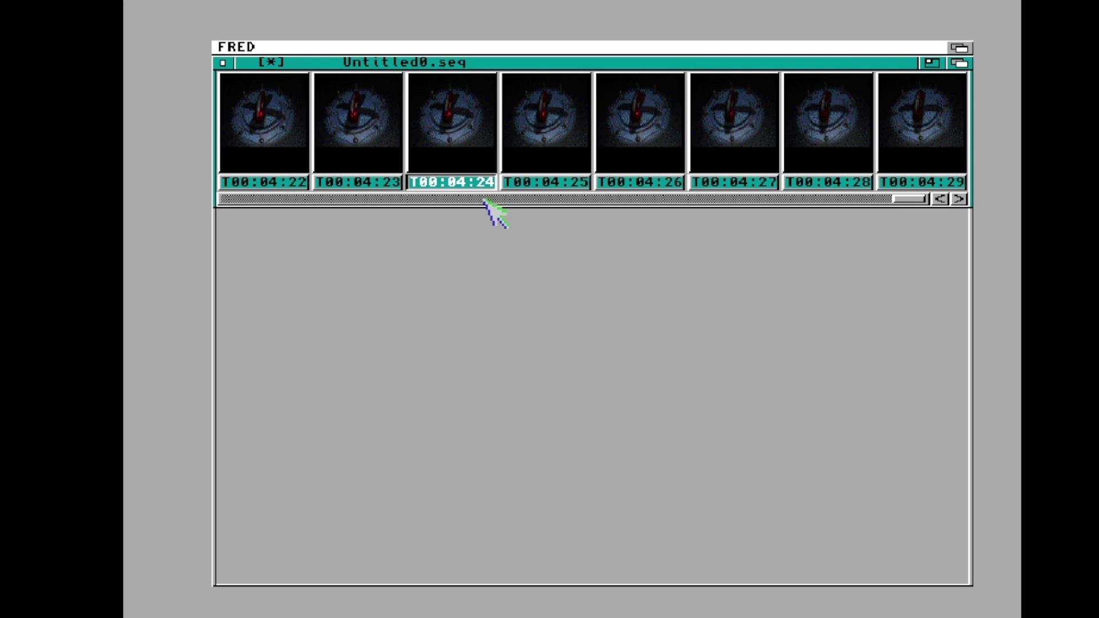
Quit FRED, saving the changed Untitled0.seq sequence on closing, and close ADPro.
right_drag(231, 49, 242, 192)
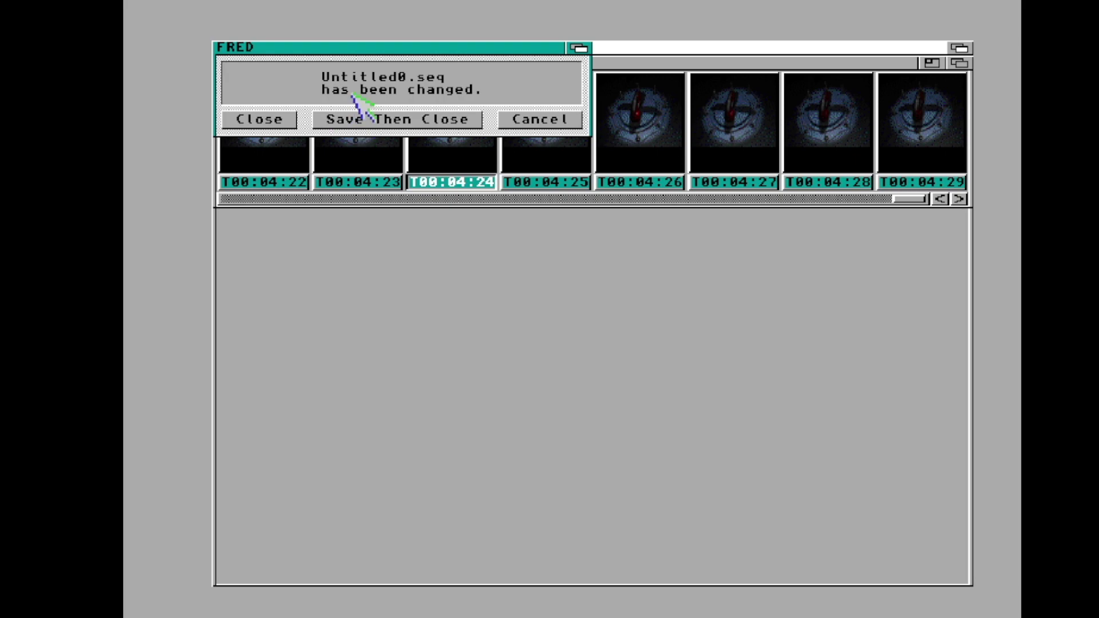
click(431, 122)
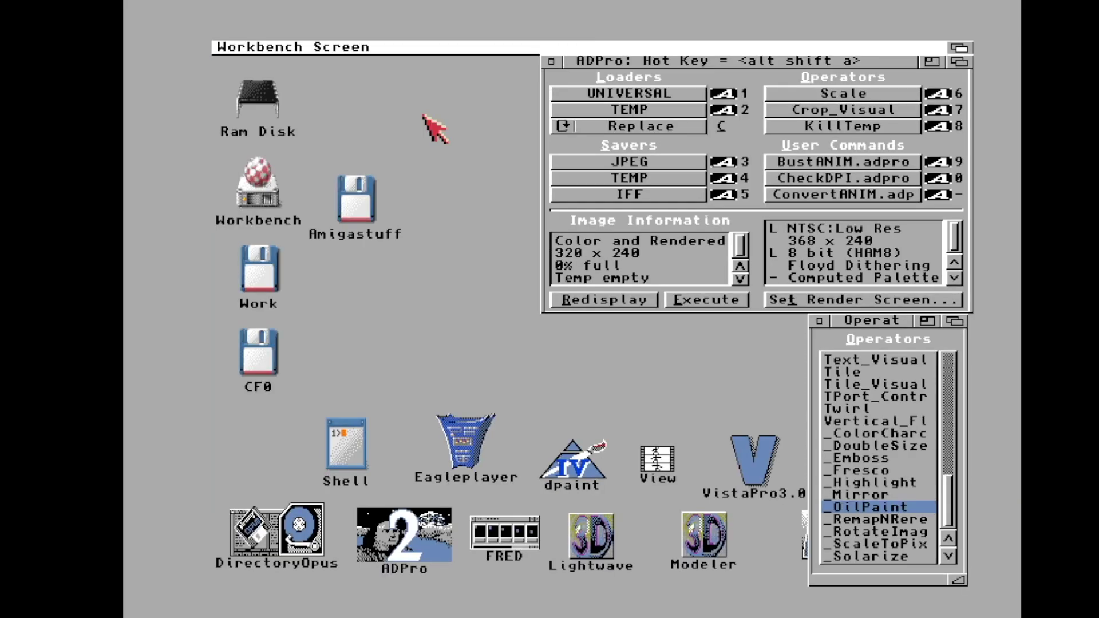
click(551, 61)
Play TronAd2.anim from the DH2:Anims drawer in View, and exit the viewer.
double_click(657, 460)
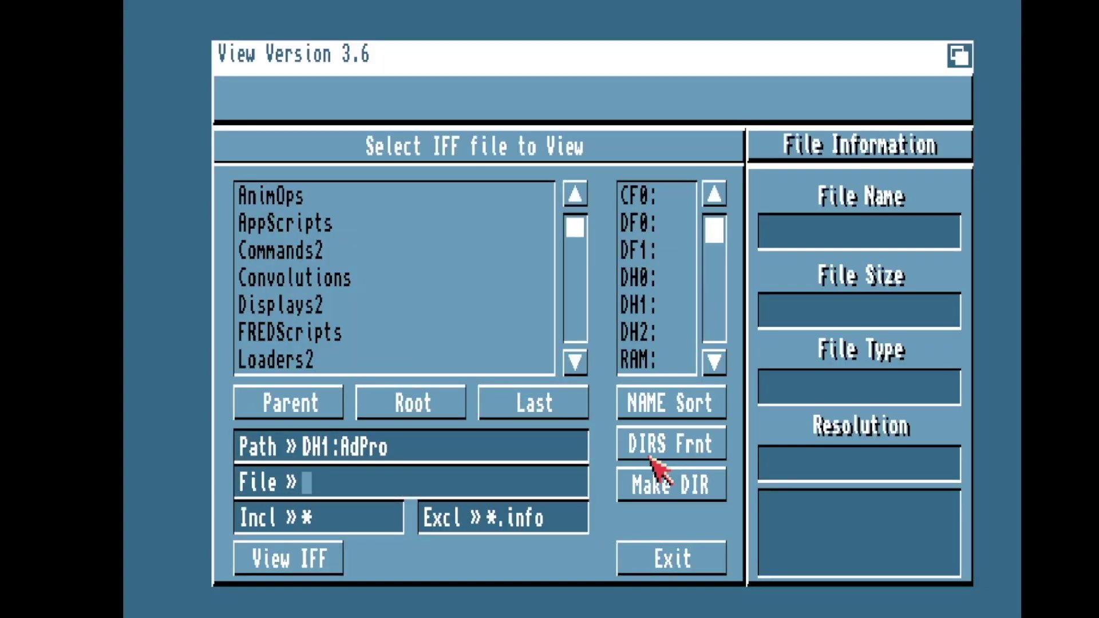
click(640, 336)
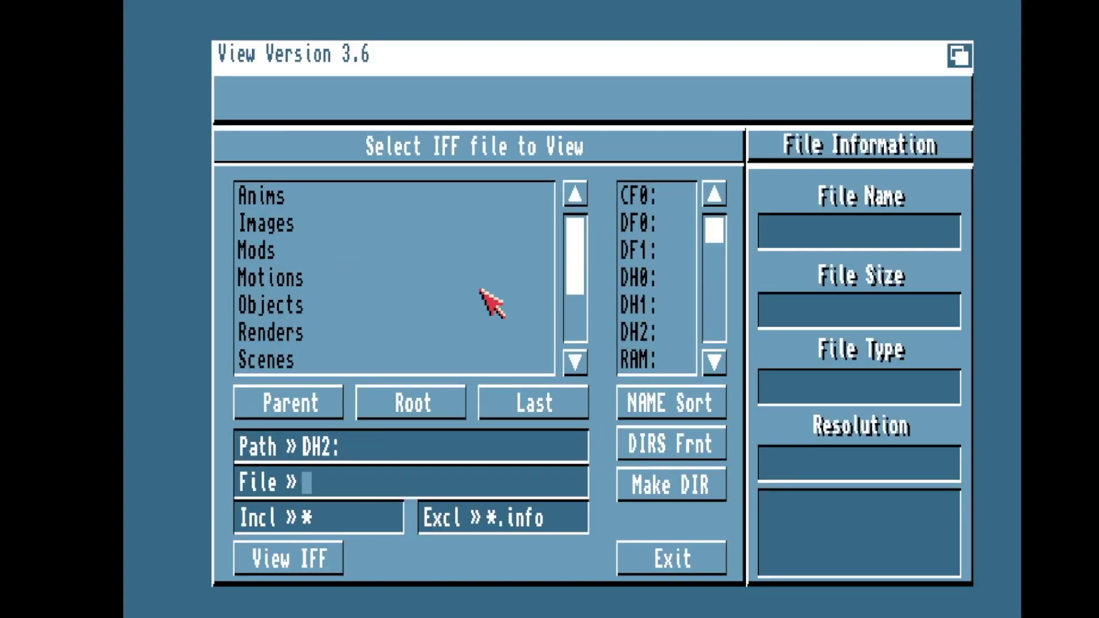
click(284, 200)
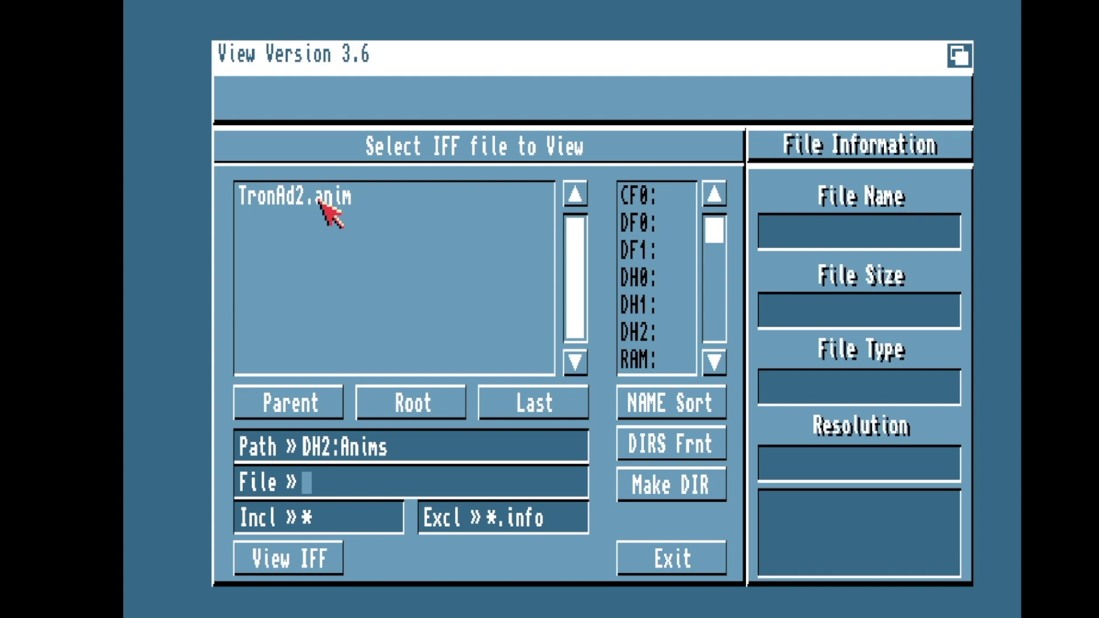
double_click(321, 197)
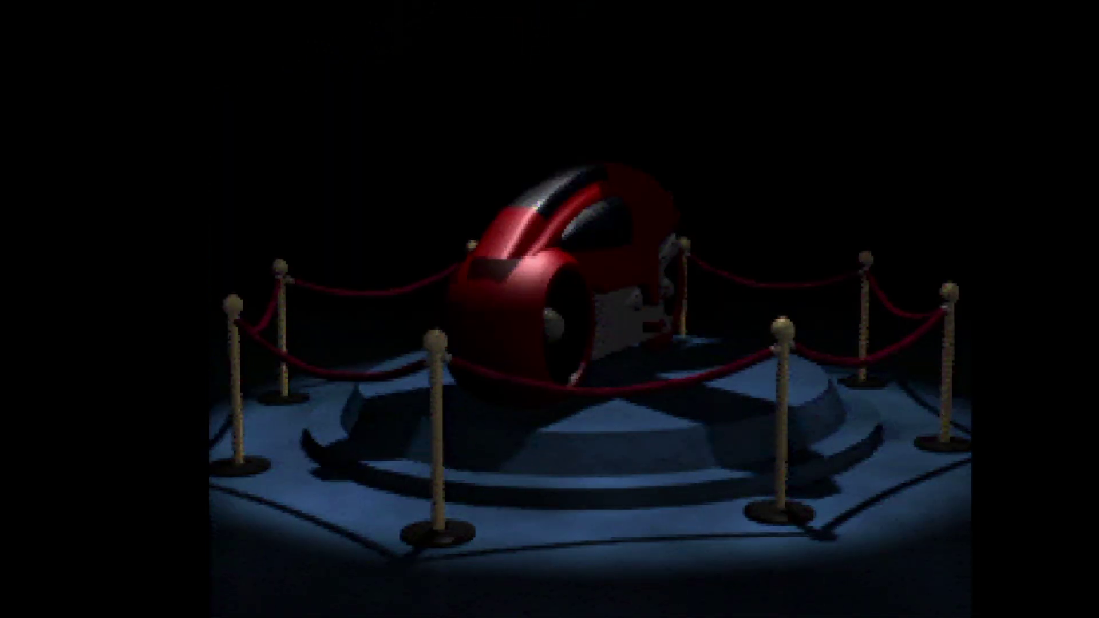
key(Escape)
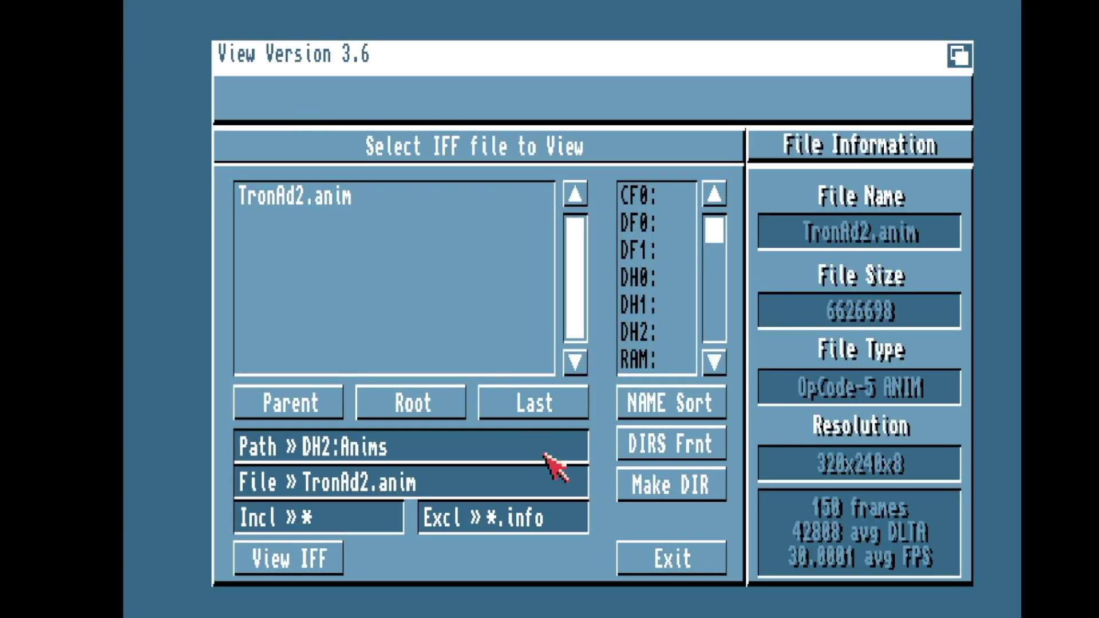
click(652, 556)
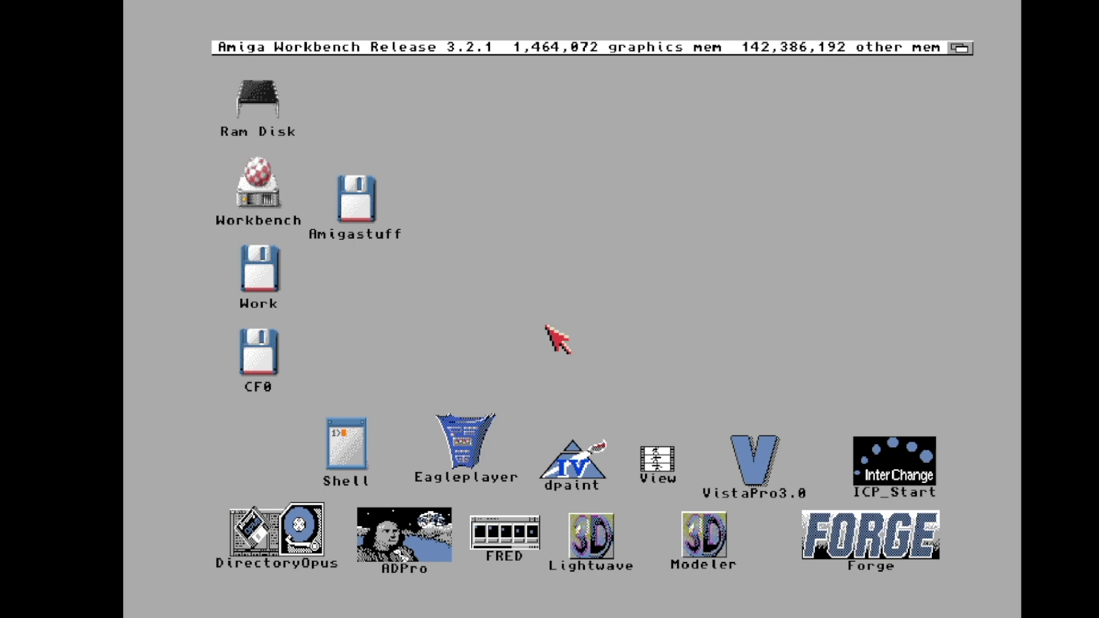
Switch to Directory Opus, dismiss the missing-disk request, and list the amigastuff: volume.
double_click(321, 523)
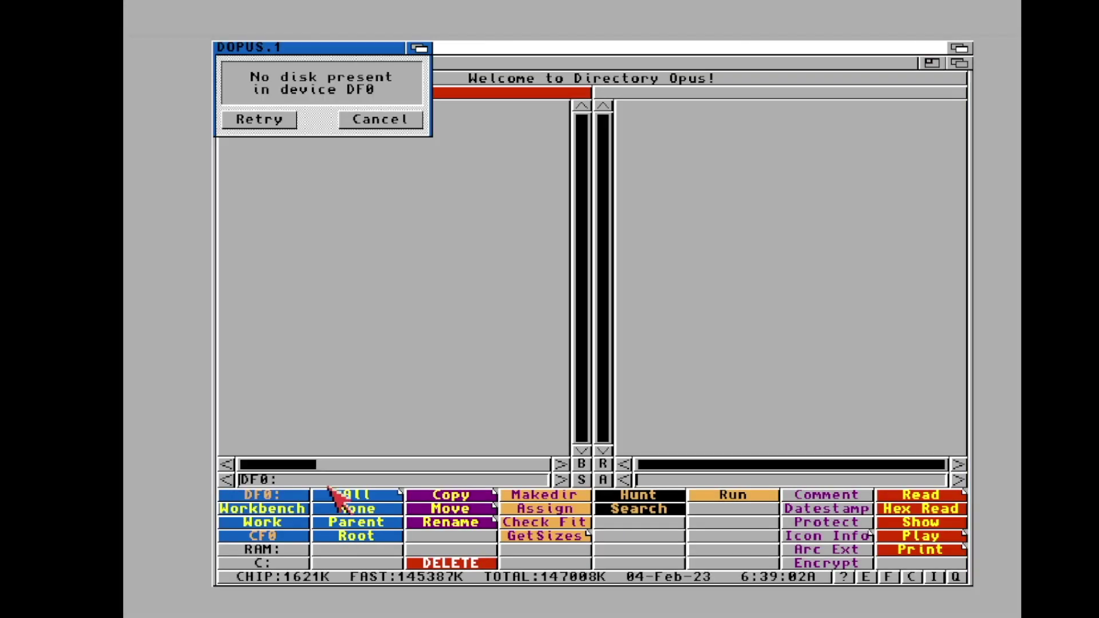
click(404, 123)
click(320, 480)
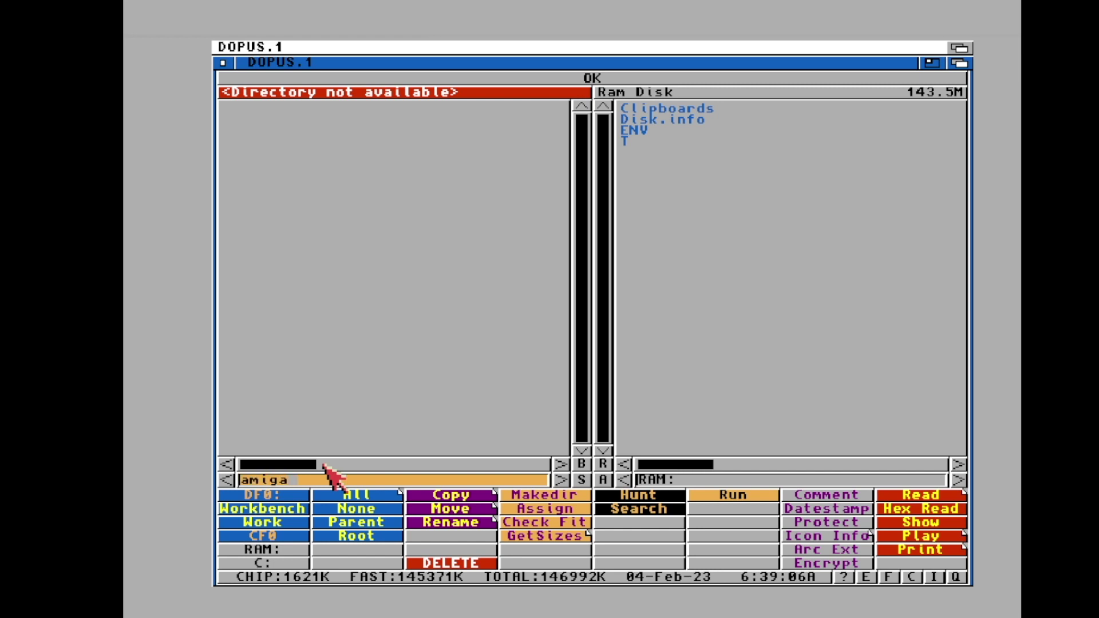
text(amigastuff)
key(Return)
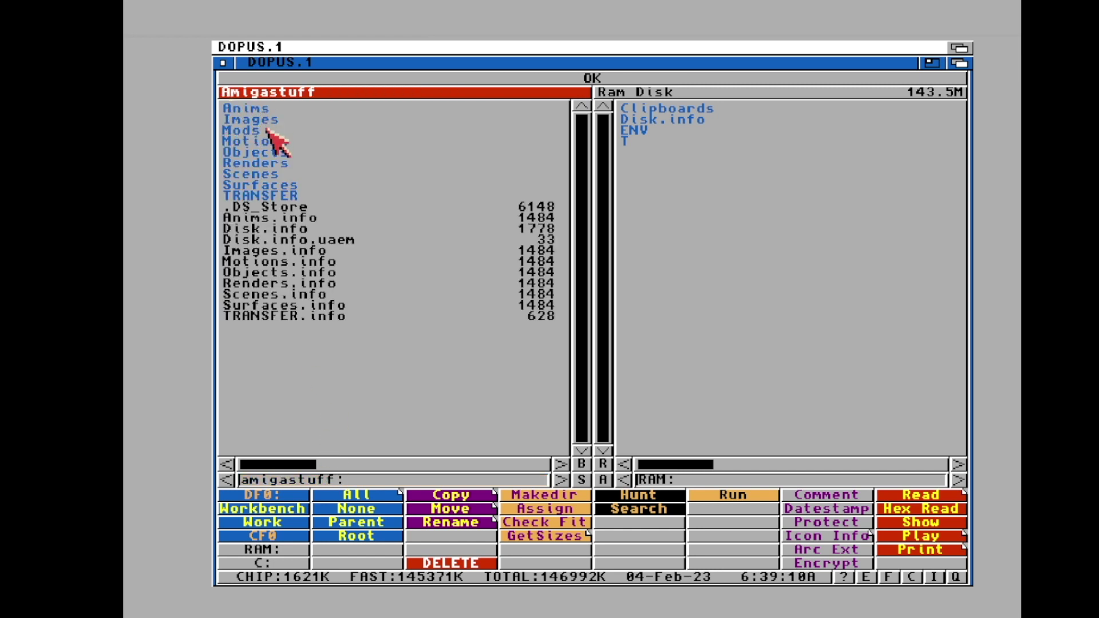
Examine the rendered frame files and their sizes in Renders/TronAd/JPEG, and quit Directory Opus.
double_click(269, 165)
click(272, 108)
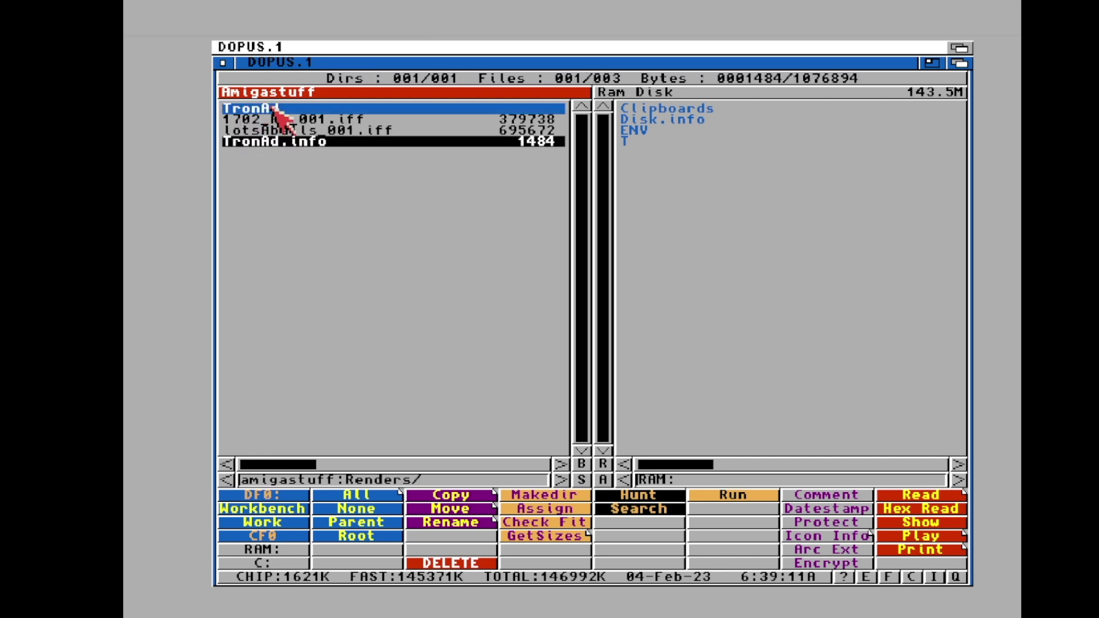
click(273, 108)
double_click(273, 107)
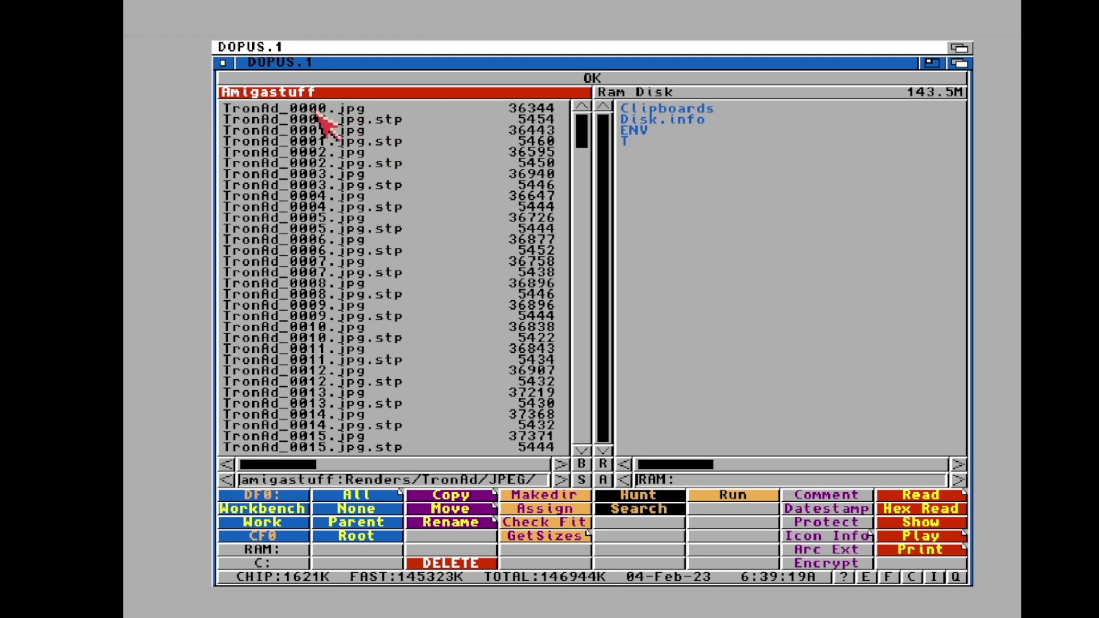
drag(582, 133, 582, 293)
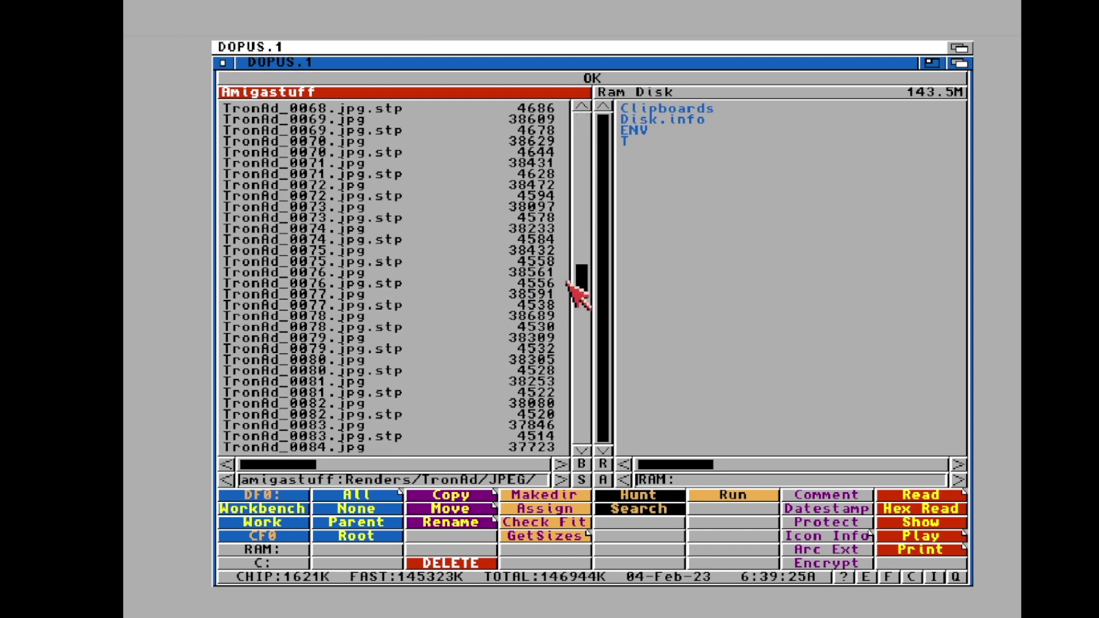
drag(576, 286, 574, 49)
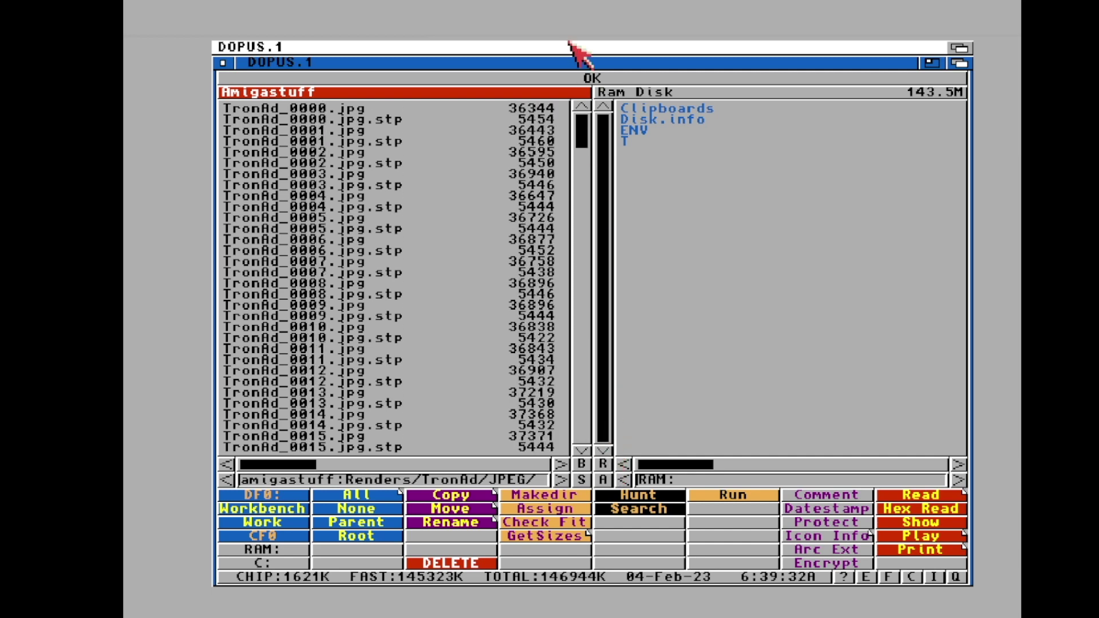
click(223, 63)
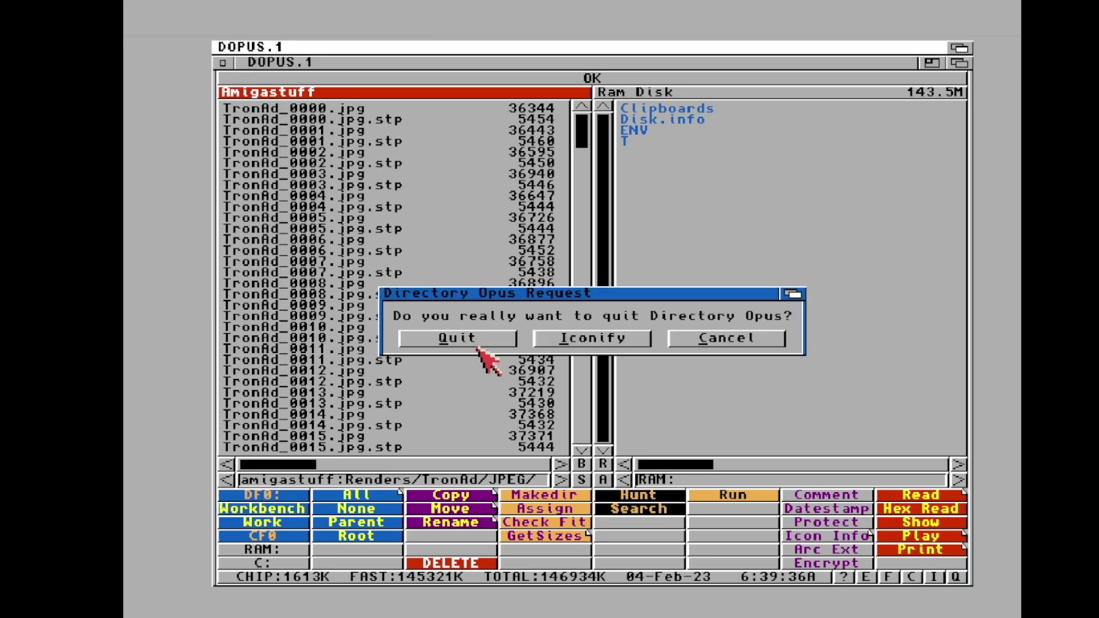
click(457, 338)
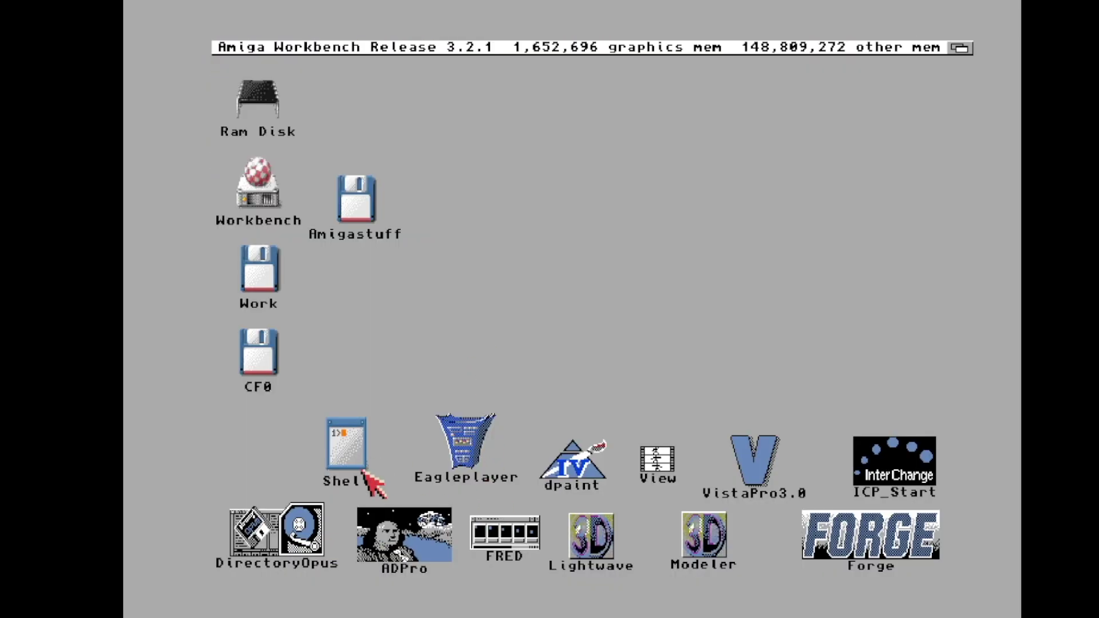
Reopen Directory Opus, list the amigastuff: volume, and open TronAd2.anim from its Anims drawer.
double_click(297, 540)
click(371, 121)
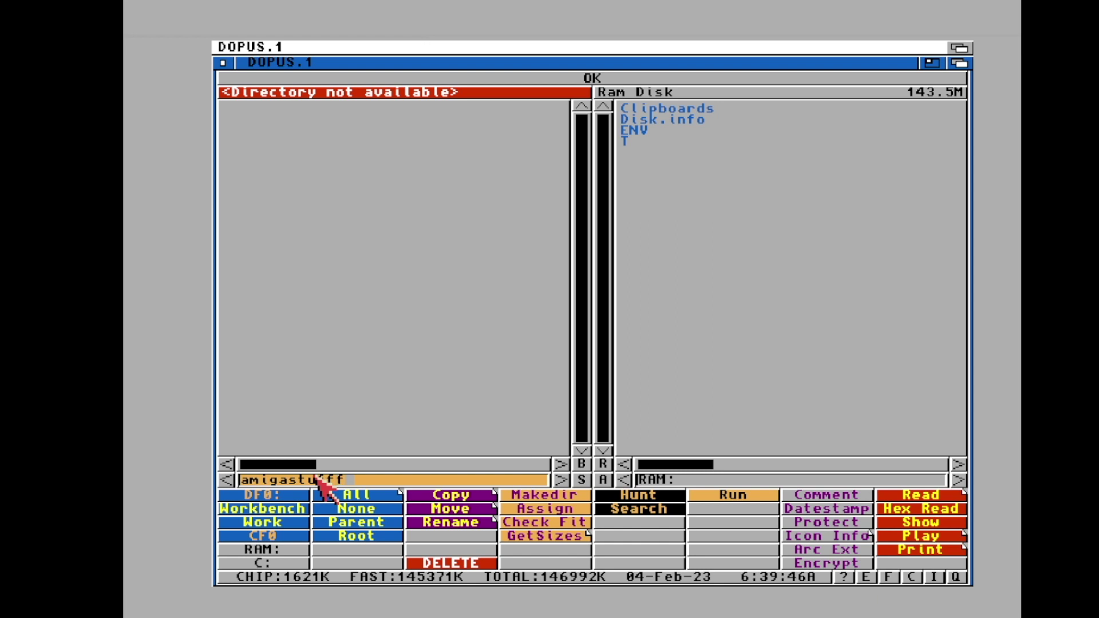
text(:)
key(Return)
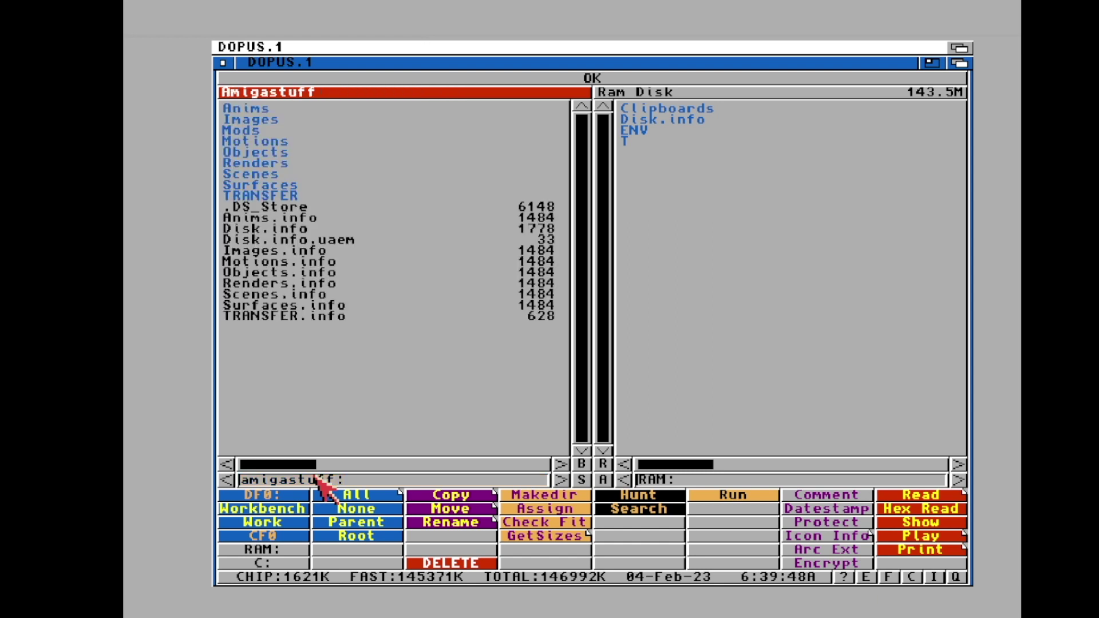
double_click(239, 110)
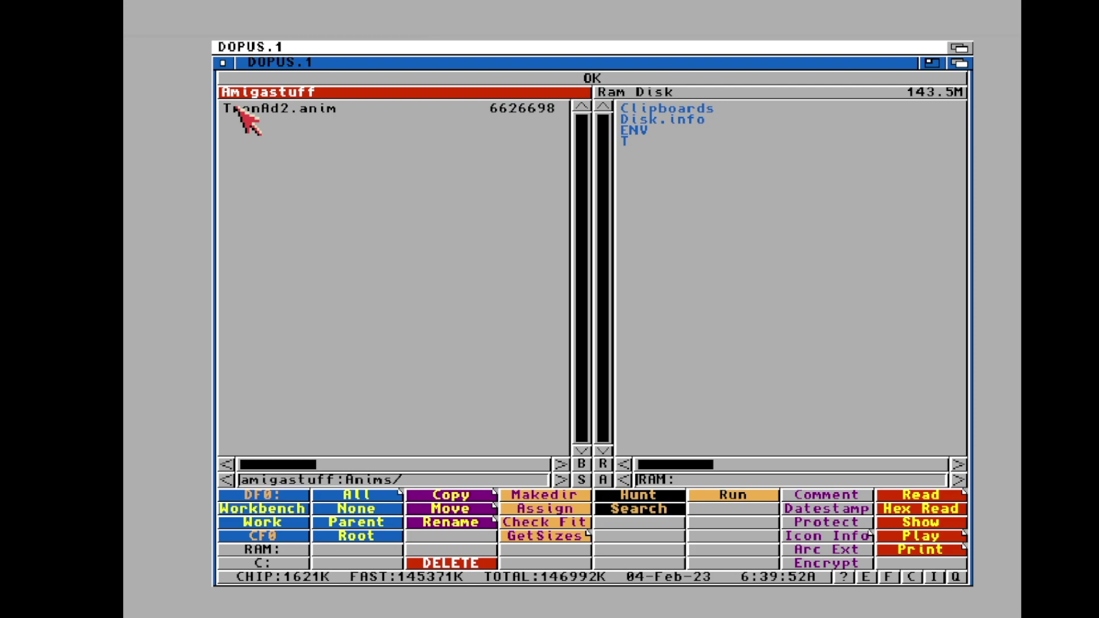
double_click(238, 108)
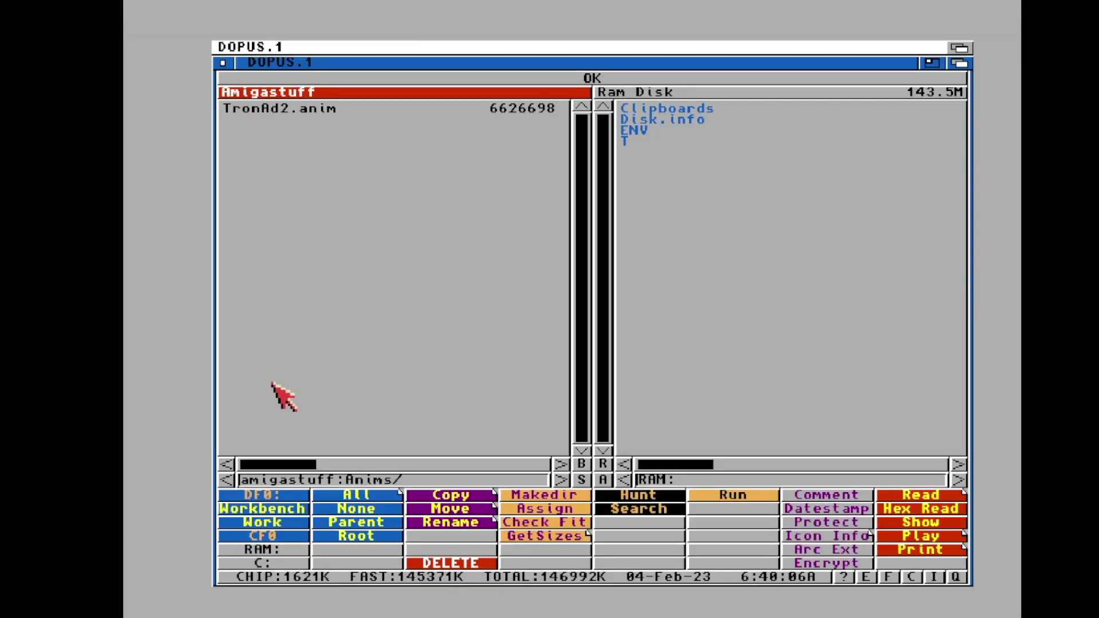
Open tronAd.anim from the Work:Lightwave/Anims drawer, and quit Directory Opus.
click(254, 520)
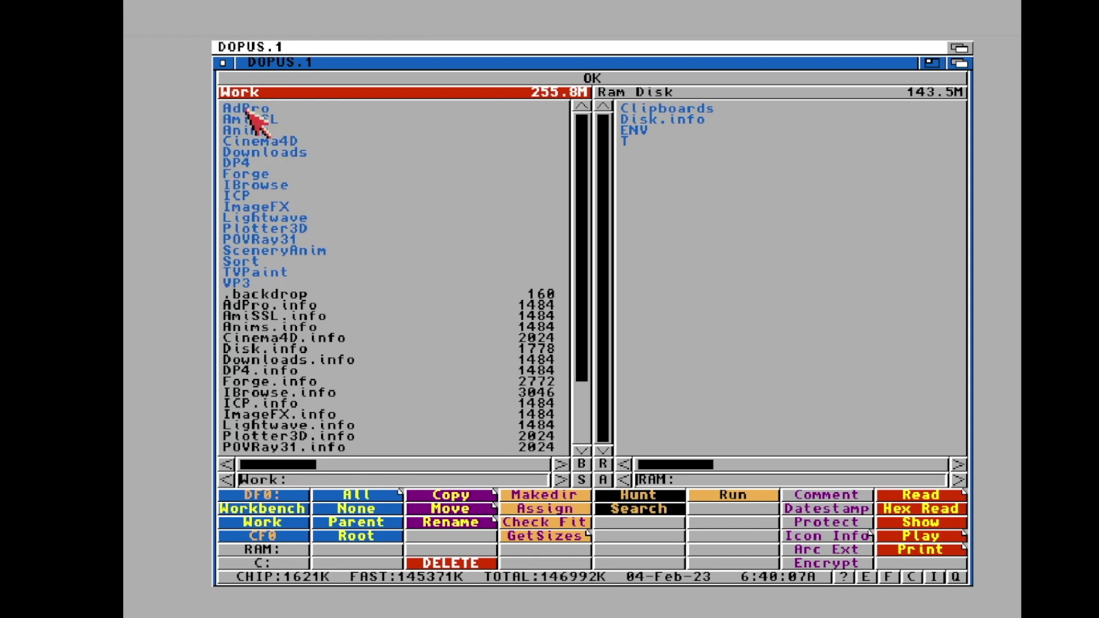
double_click(264, 219)
double_click(253, 108)
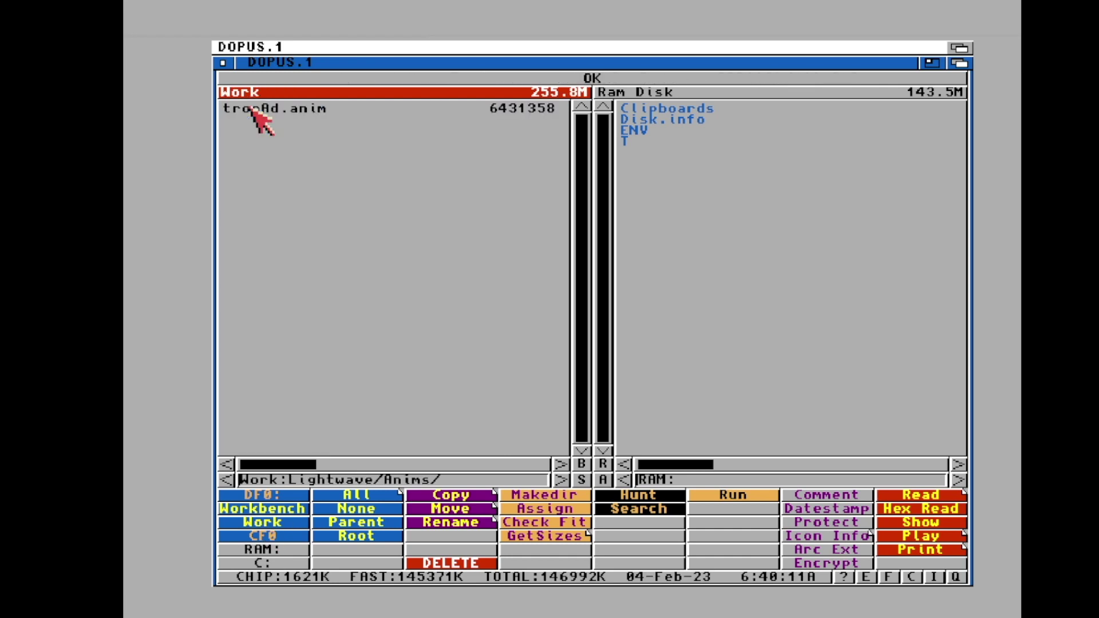
double_click(252, 109)
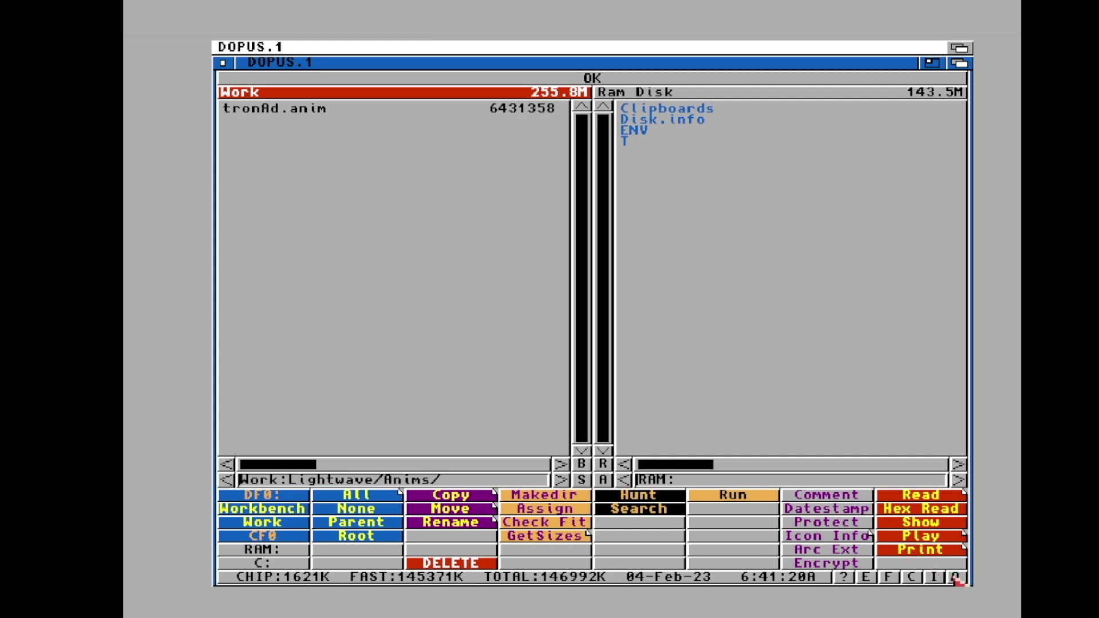
click(955, 577)
click(529, 338)
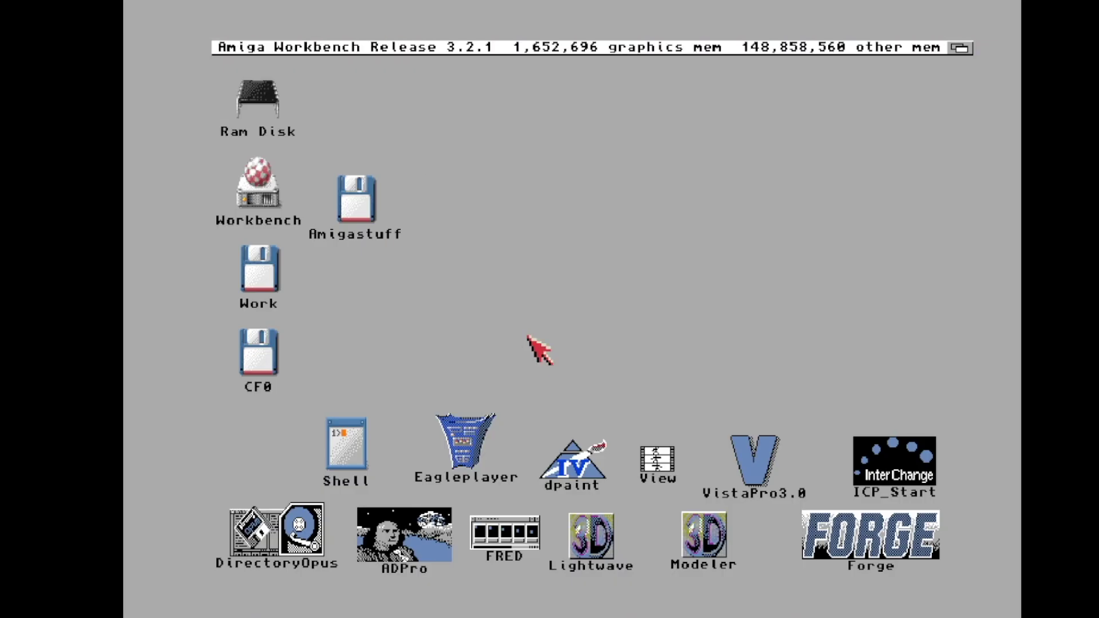